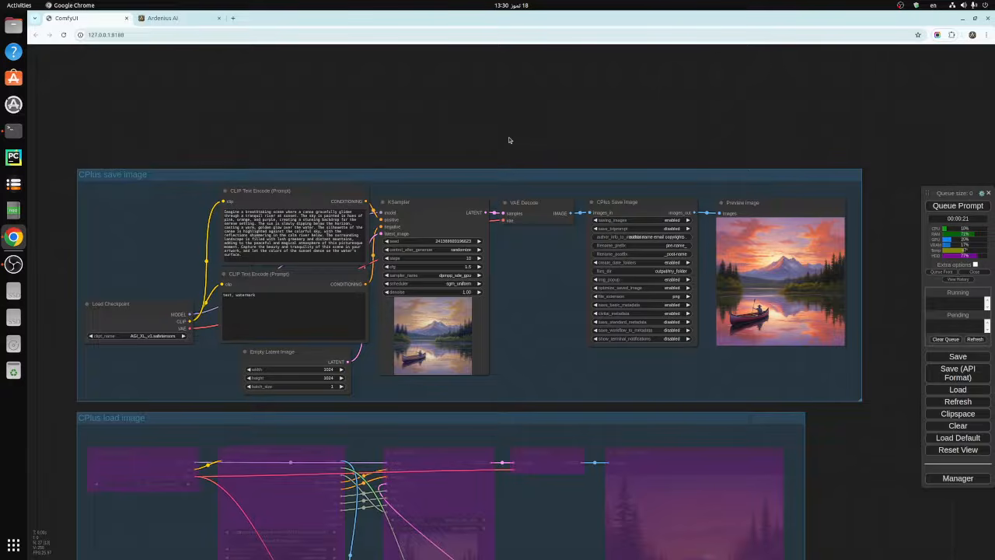
# - Switch to the Ardenius AI page and review the expanded image prompt generated for "canoe in a river at sunset"
pyautogui.moveTo(509, 140); pyautogui.dragTo(505, 118)
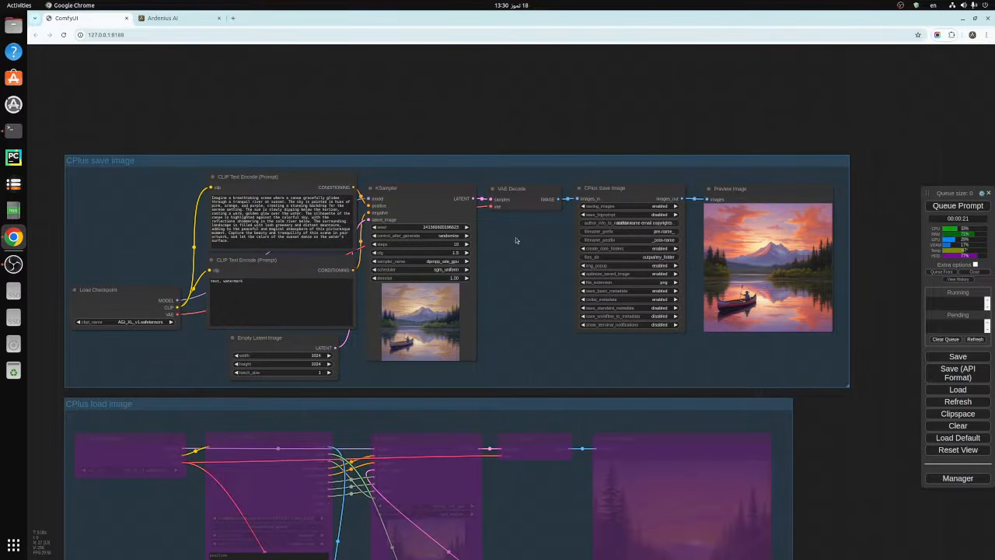
pyautogui.click(255, 195)
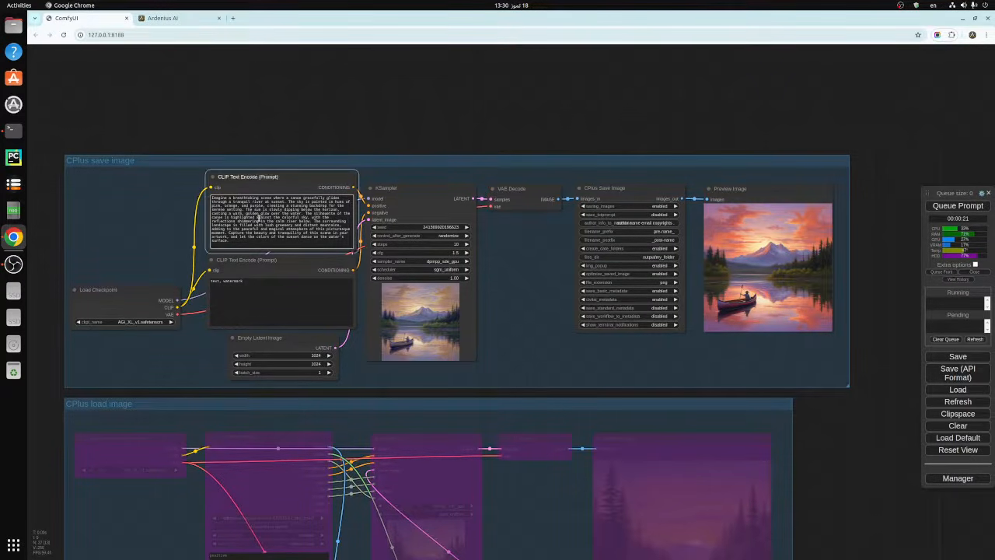
pyautogui.click(168, 17)
pyautogui.scroll(5, 439, 323)
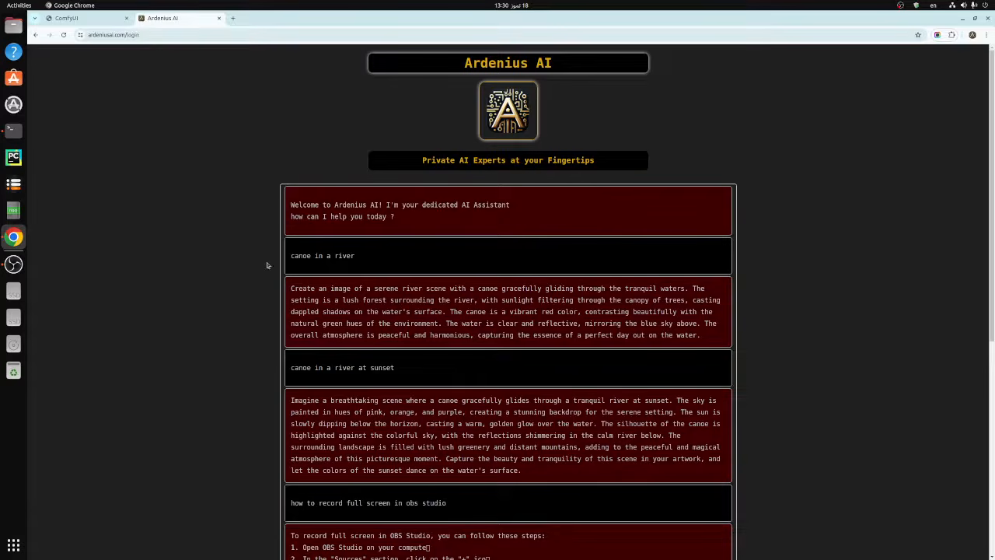
pyautogui.scroll(-2, 241, 299)
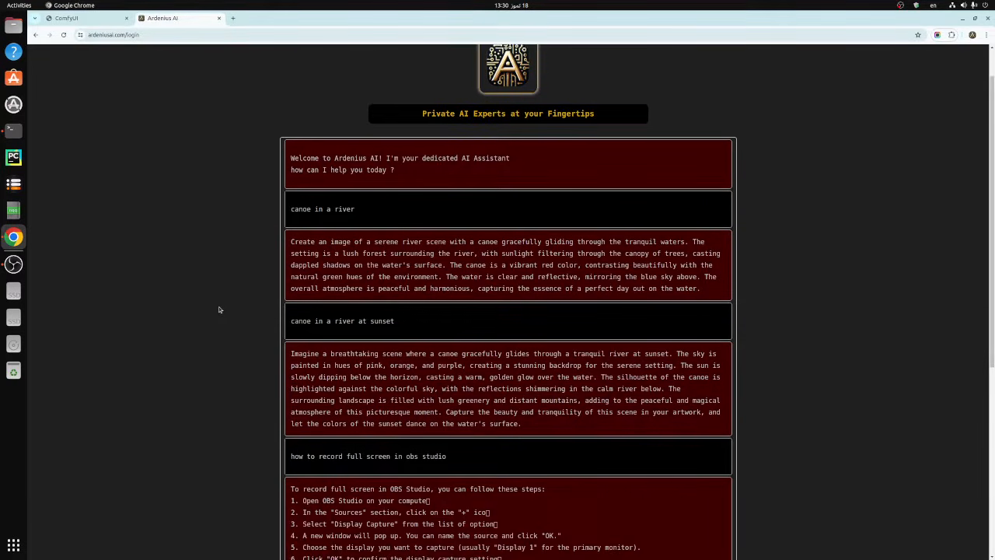
pyautogui.moveTo(291, 275); pyautogui.dragTo(435, 277)
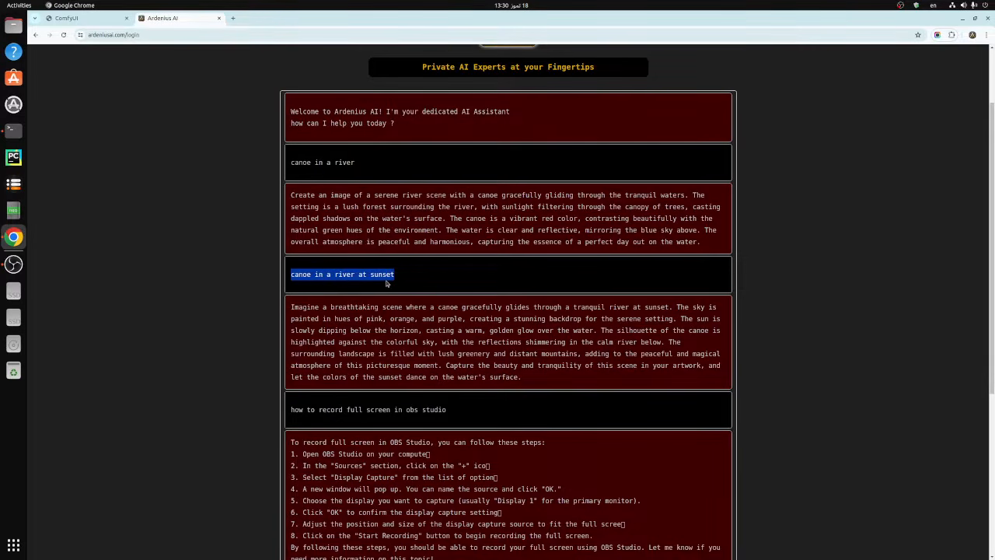
pyautogui.click(314, 326)
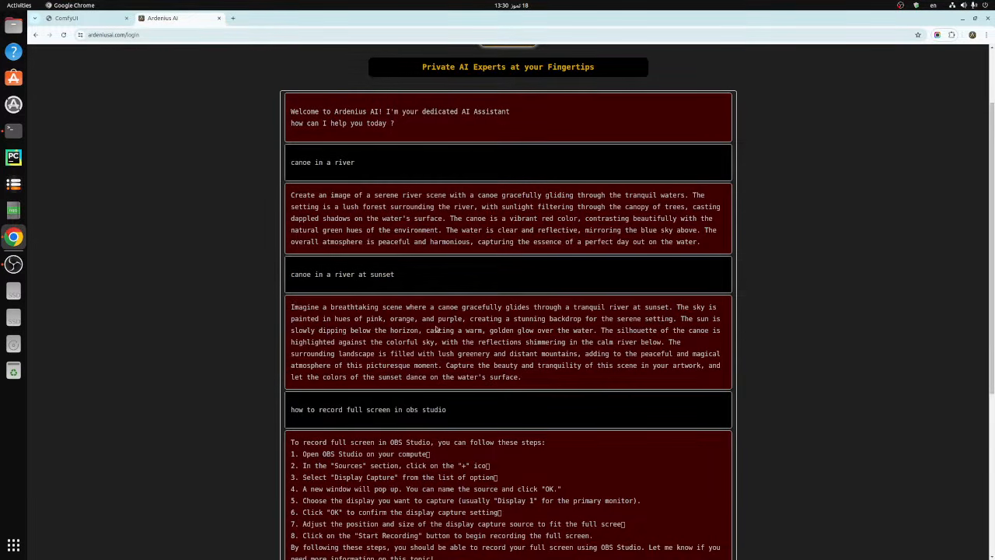
# - Return to ComfyUI and append "ultra realistic" to the end of the positive prompt about the canoe at sunset
pyautogui.click(74, 18)
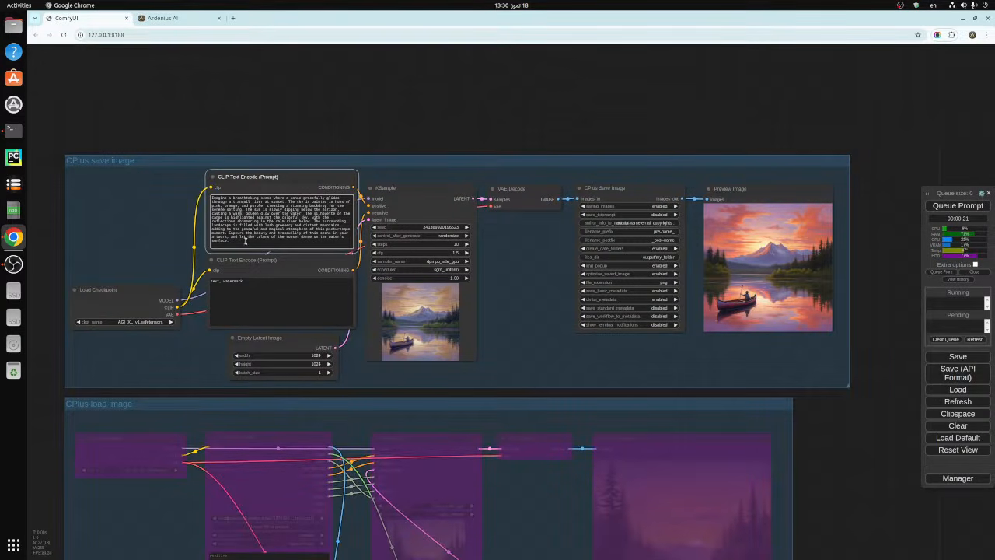
pyautogui.click(279, 249)
pyautogui.click(569, 126)
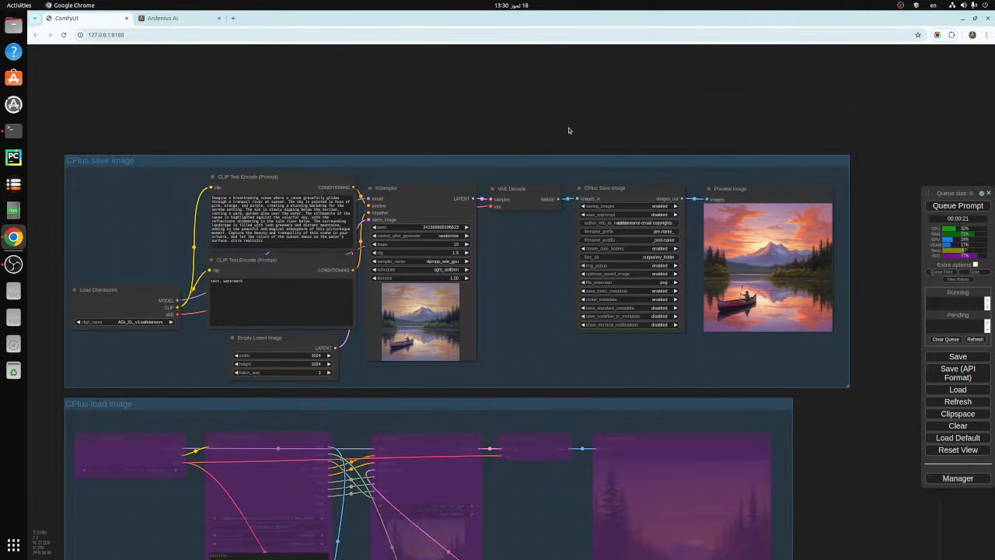
pyautogui.moveTo(871, 443); pyautogui.dragTo(858, 454)
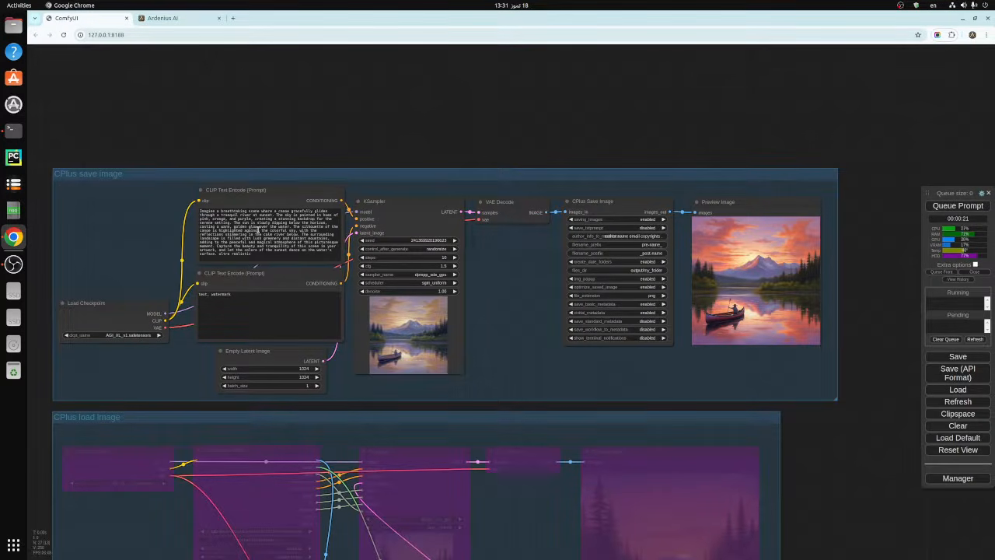
# - Extend the negative prompt so it reads "text, watermark, blur, distortion"
pyautogui.click(258, 230)
pyautogui.click(237, 323)
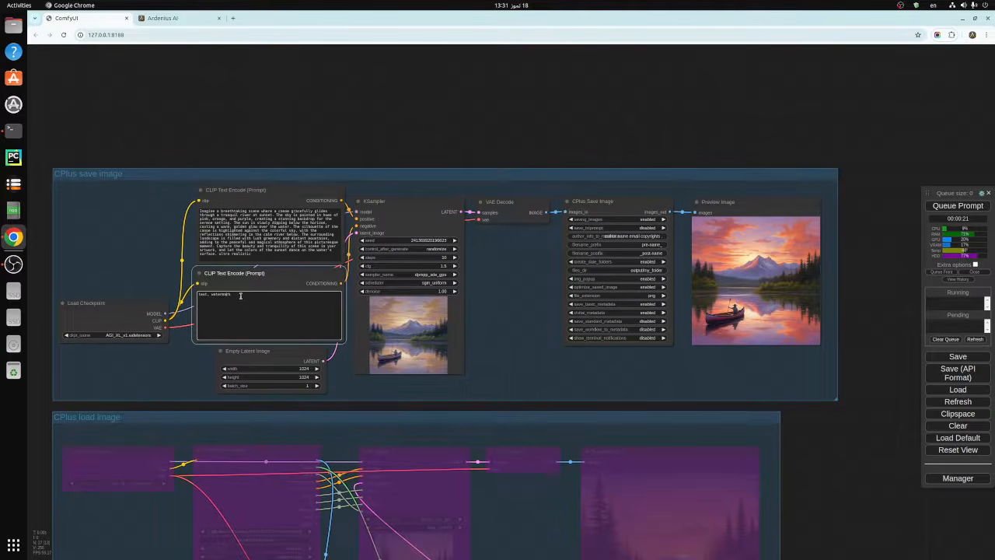
pyautogui.write(', blur, distortion')
pyautogui.hotkey('ctrl', 'a')
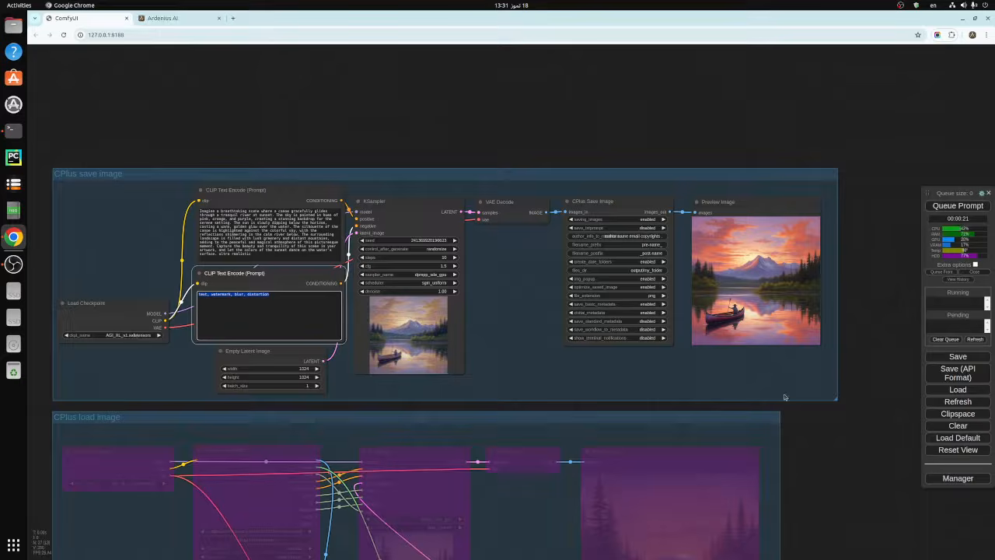
pyautogui.click(868, 356)
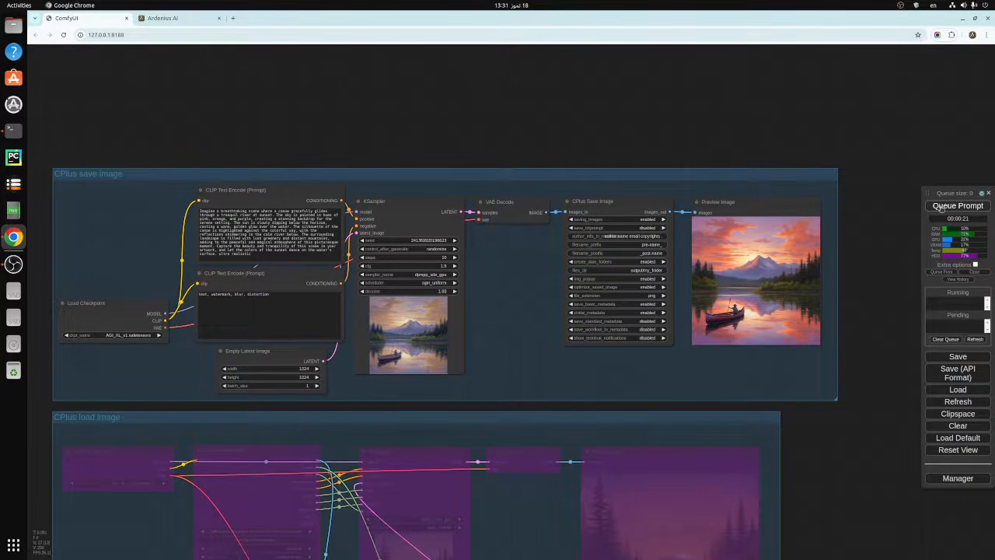
# - Queue the prompt to generate a new canoe image with the CPlus save image workflow
pyautogui.click(941, 206)
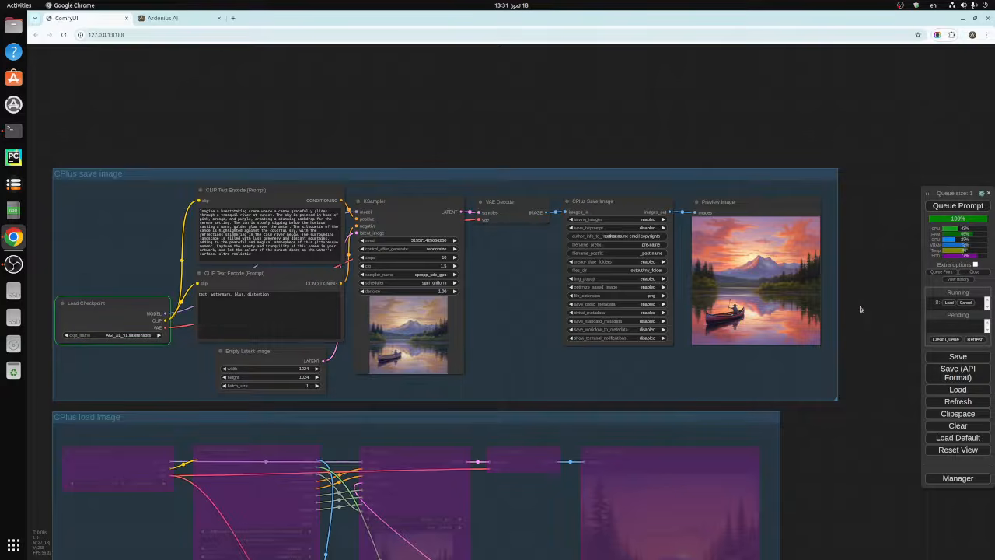
pyautogui.moveTo(860, 309); pyautogui.dragTo(857, 314)
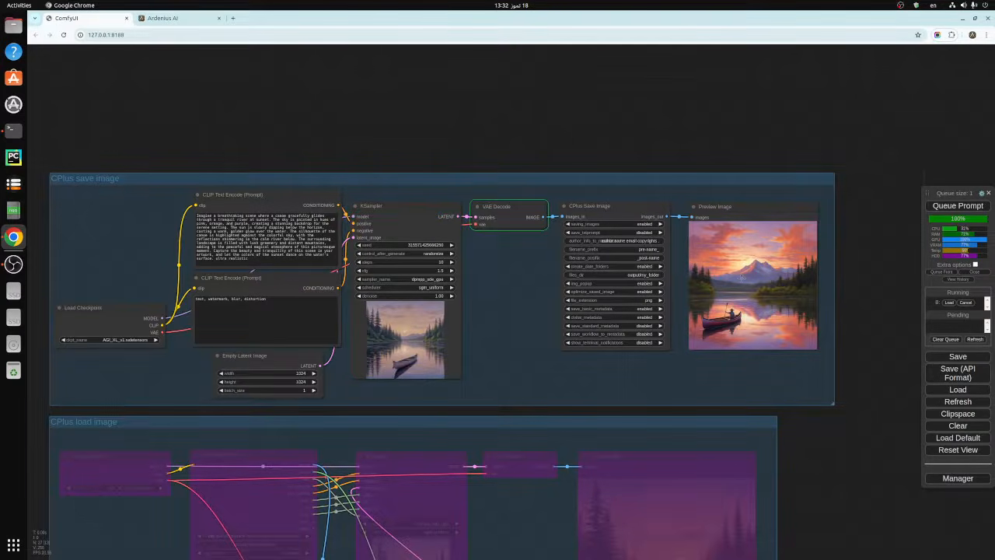
pyautogui.scroll(3, 745, 280)
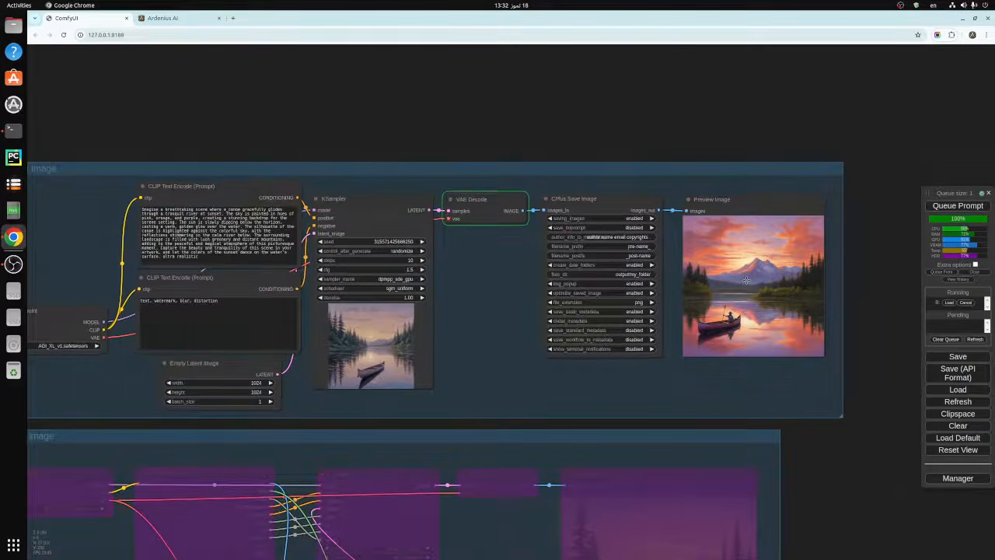
pyautogui.scroll(2, 745, 280)
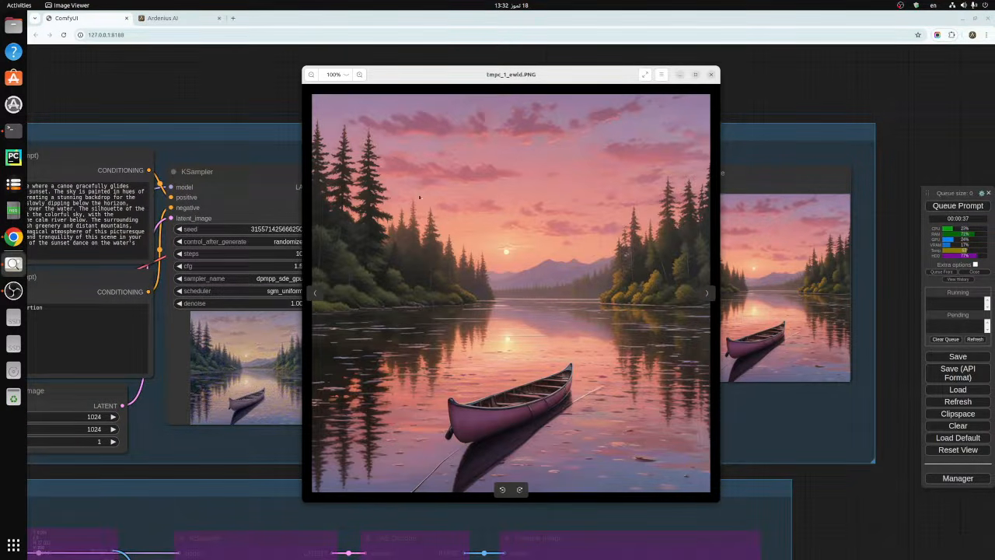
# - Examine the sky, water and canoe details of the generated image in the pop-up image viewer, and close the viewer
pyautogui.scroll(4, 509, 287)
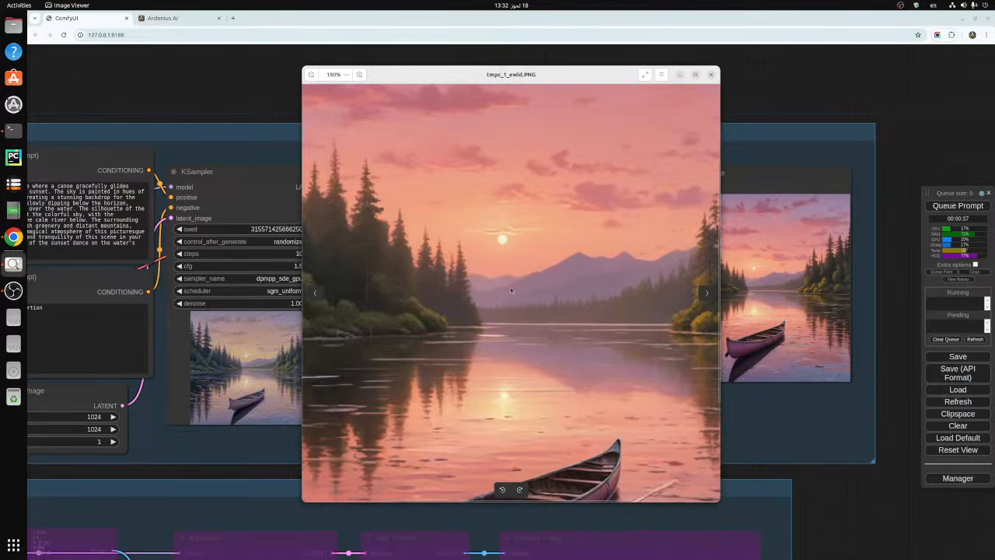
pyautogui.scroll(-5, 511, 291)
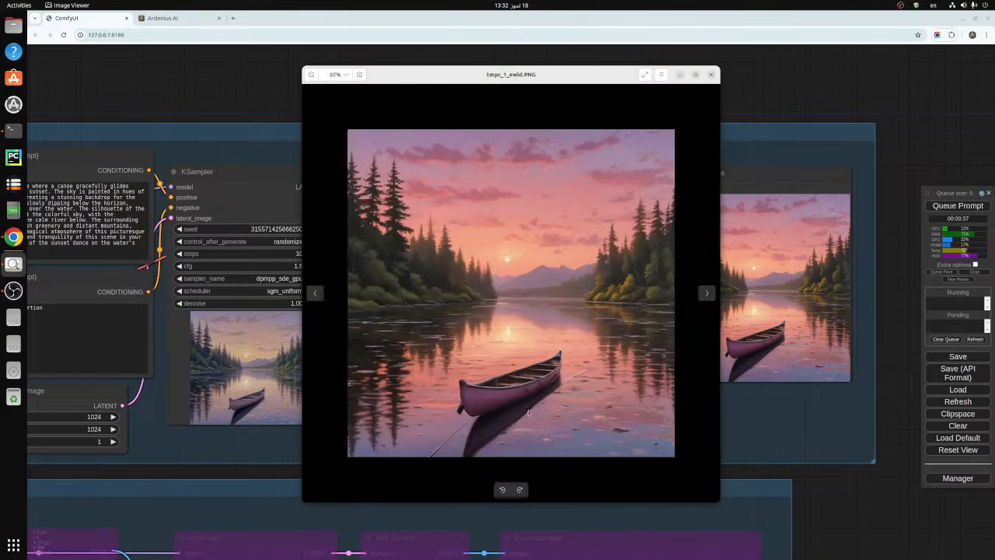
pyautogui.scroll(2, 520, 428)
pyautogui.scroll(3, 520, 427)
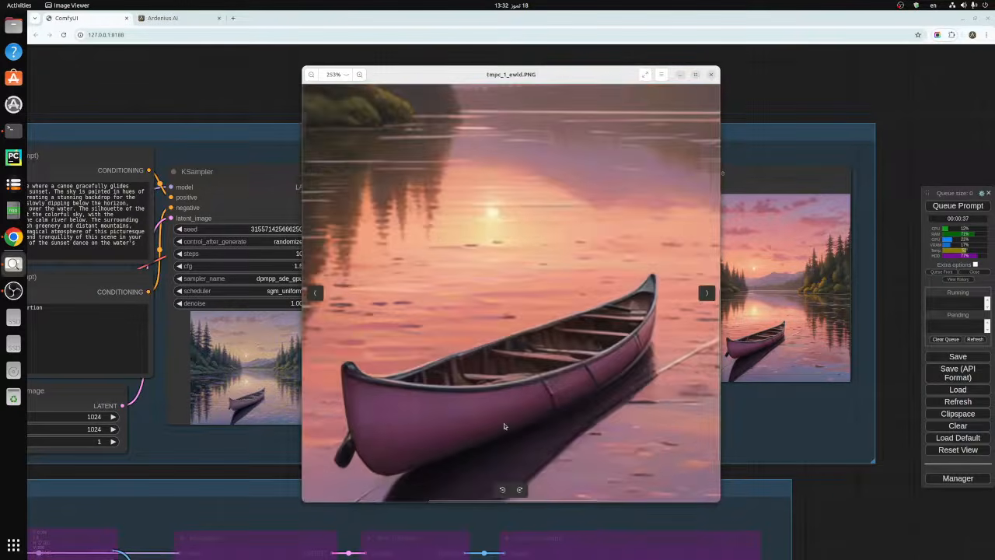
pyautogui.scroll(-4, 503, 425)
pyautogui.scroll(2, 504, 422)
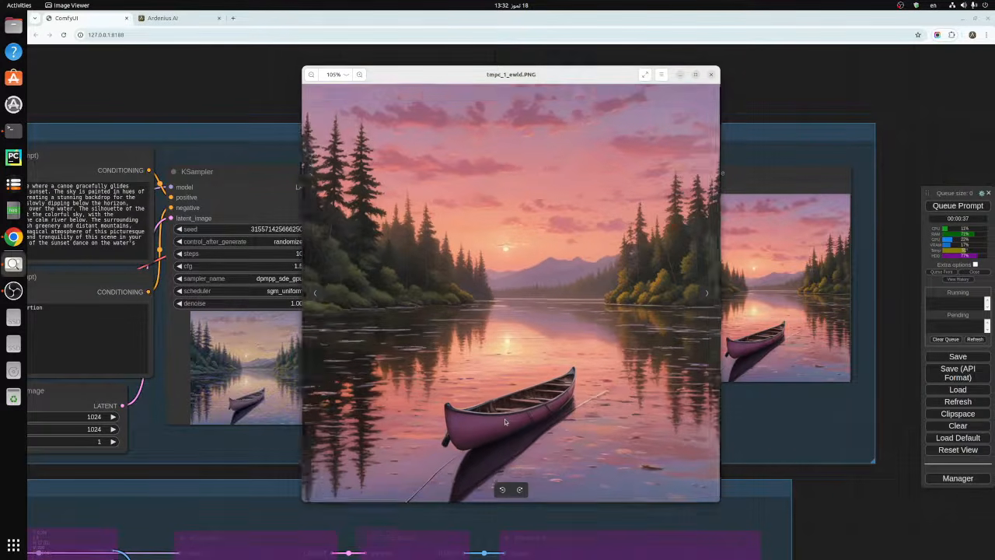
pyautogui.scroll(-1, 504, 422)
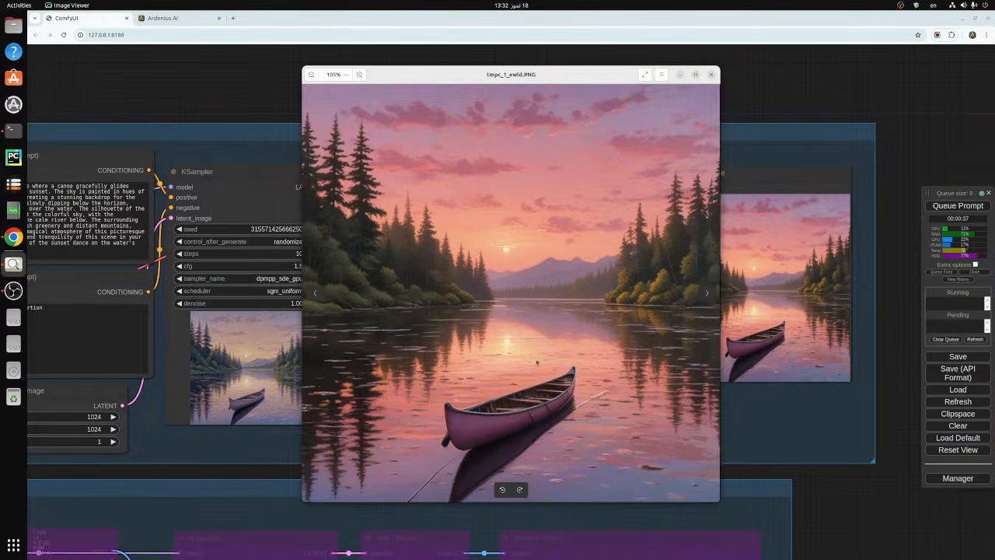
pyautogui.click(711, 75)
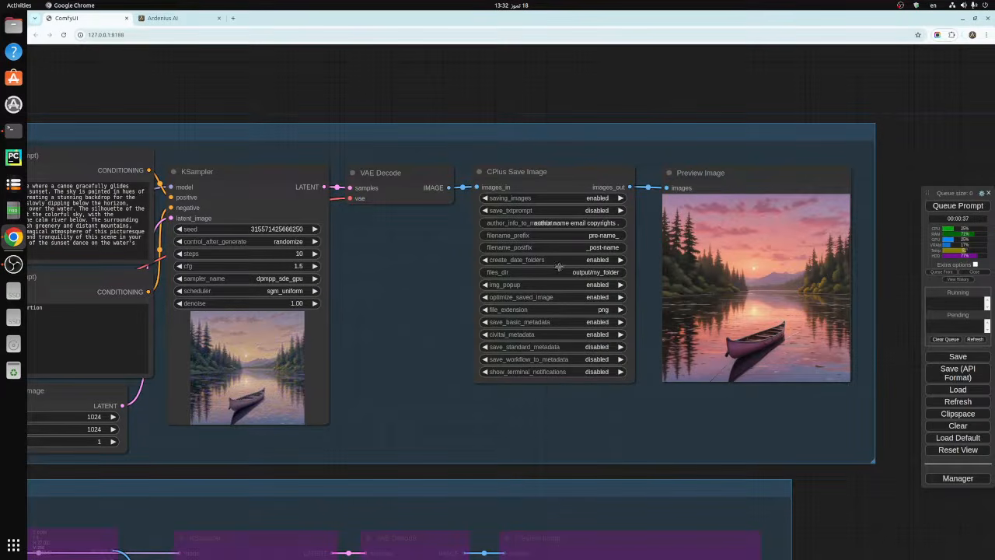
# - Enable the save_txtprompt option on the CPlus Save Image node
pyautogui.click(524, 172)
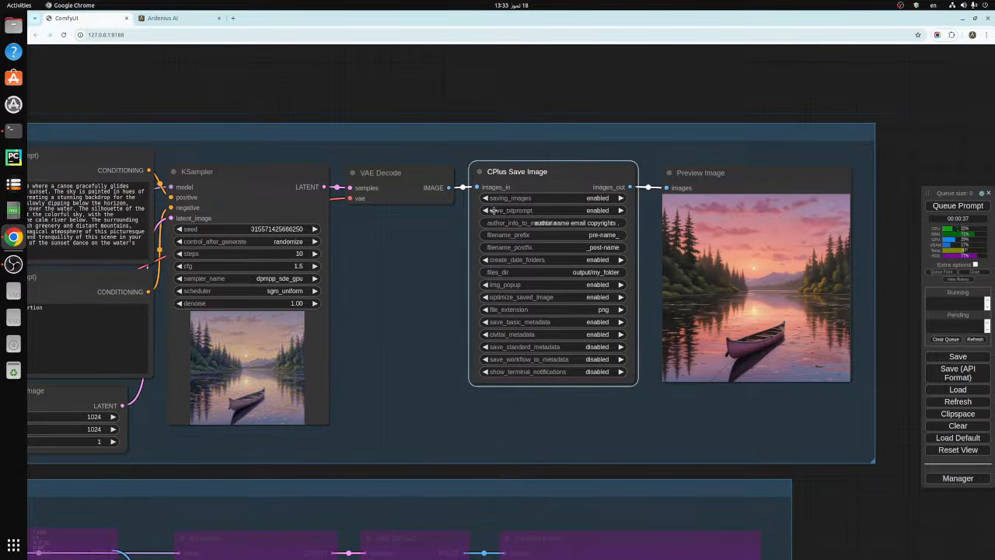
pyautogui.click(620, 210)
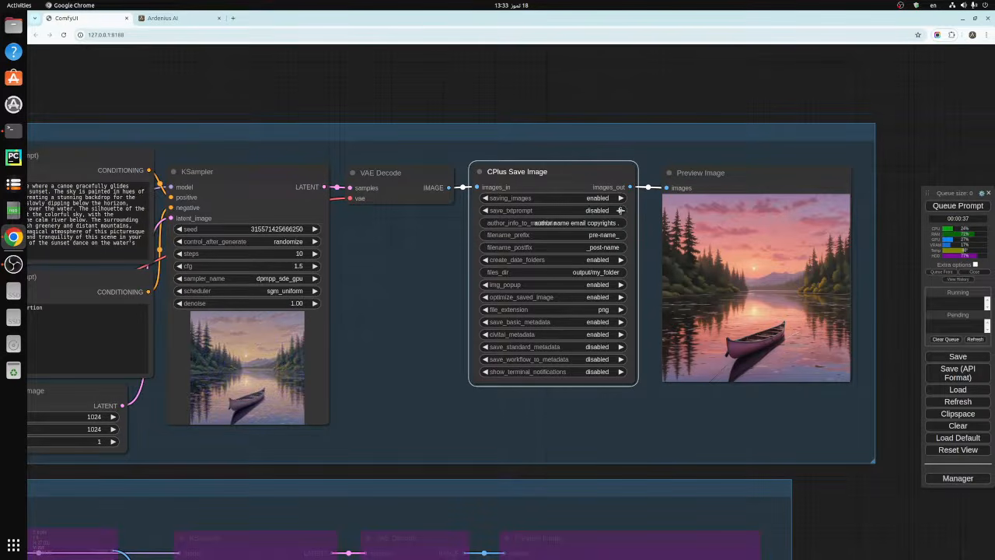
pyautogui.click(488, 210)
# - Review the author info, filename_prefix and filename_postfix values of the CPlus Save Image node without editing them
pyautogui.click(557, 223)
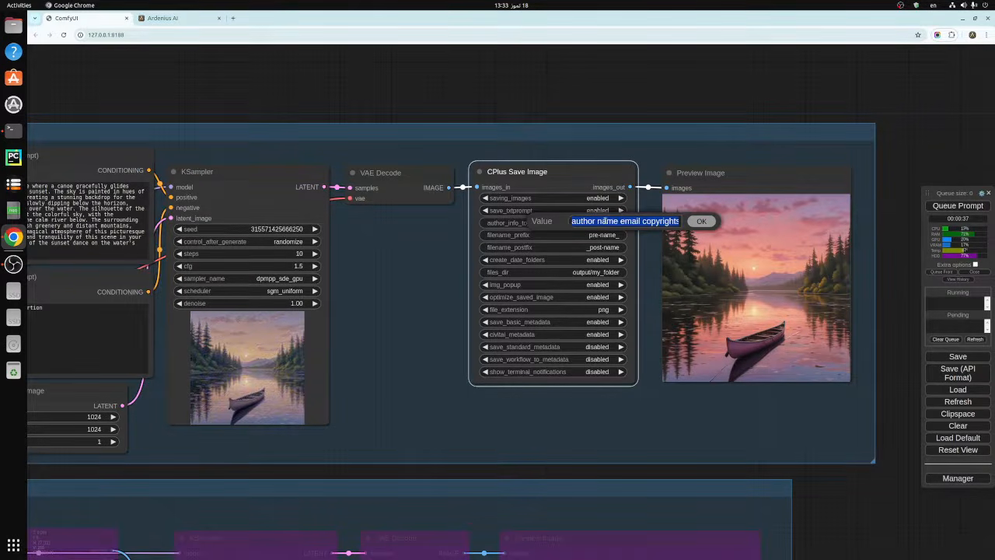
pyautogui.click(698, 224)
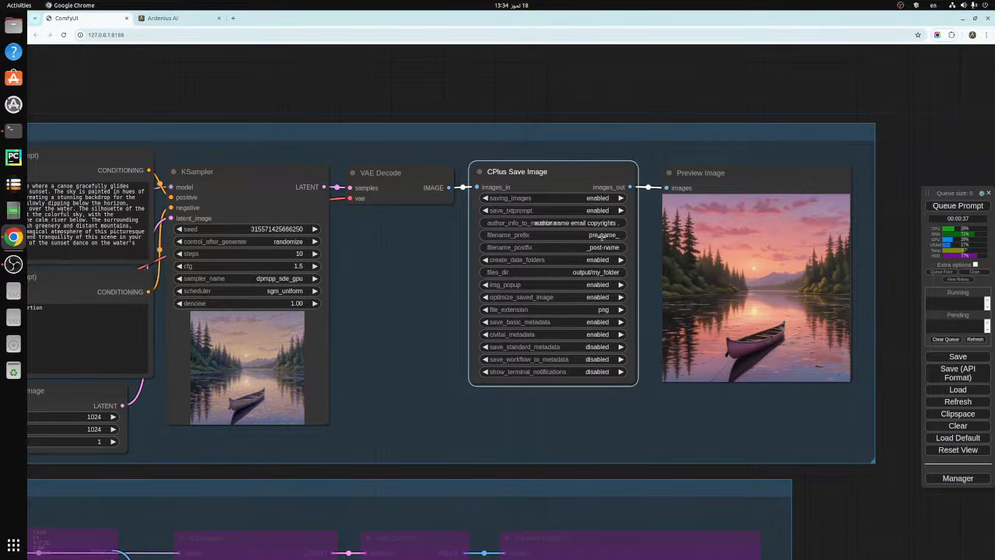
pyautogui.click(606, 235)
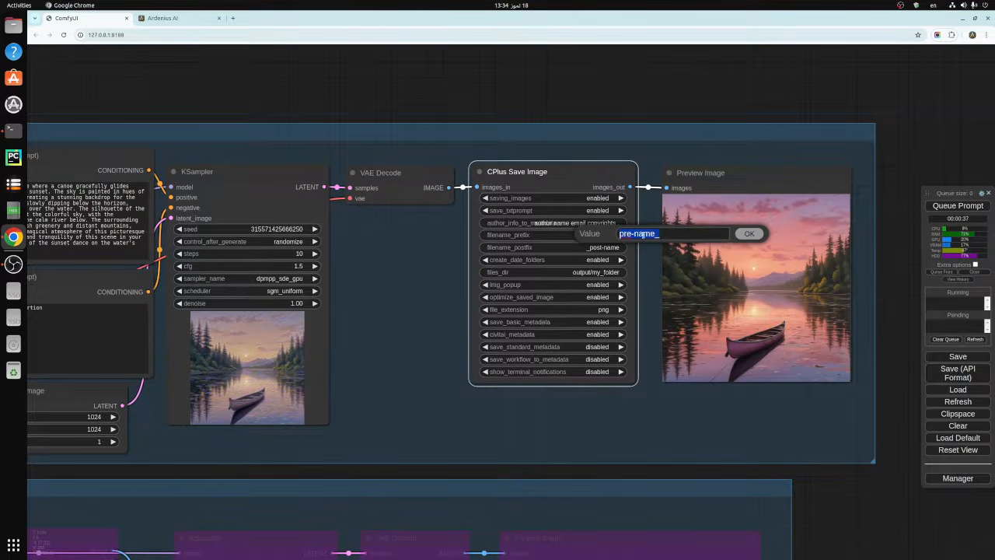
pyautogui.click(742, 235)
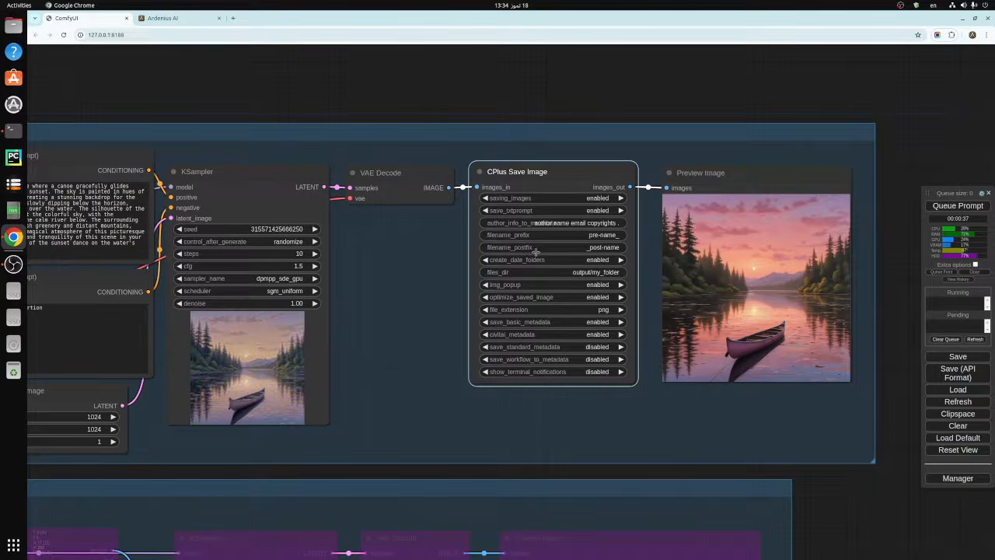
pyautogui.click(603, 248)
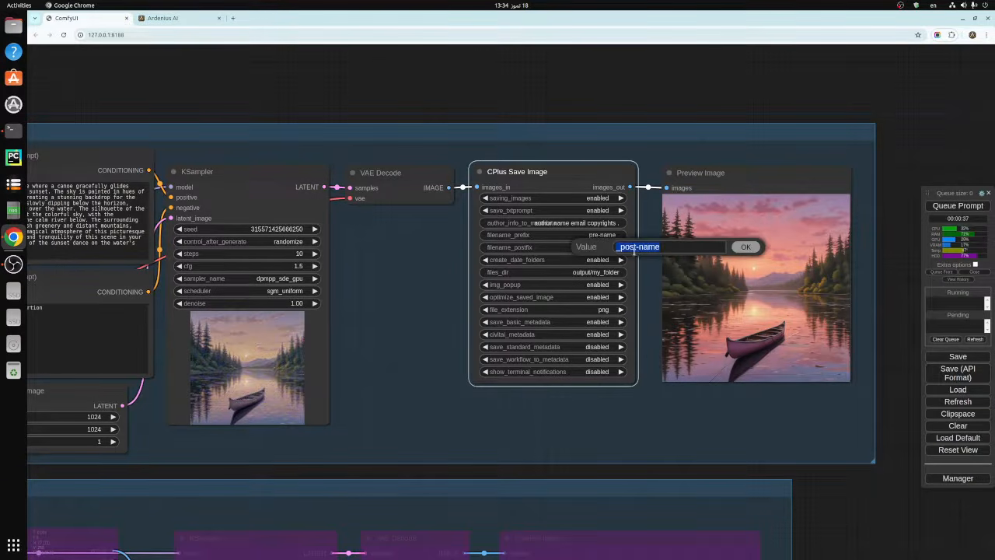
pyautogui.click(750, 249)
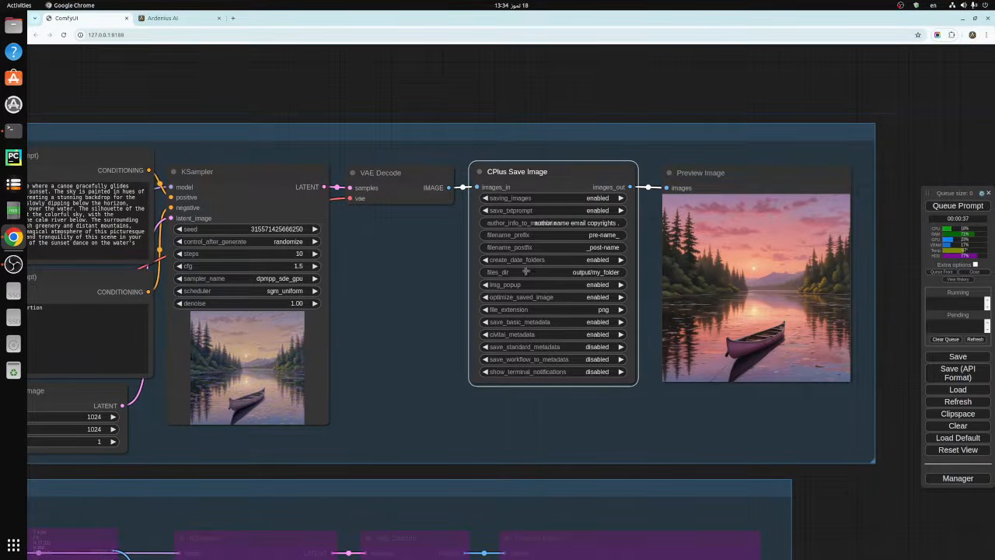
# - Set the files_dir of the CPlus Save Image node to output/canoes
pyautogui.click(604, 273)
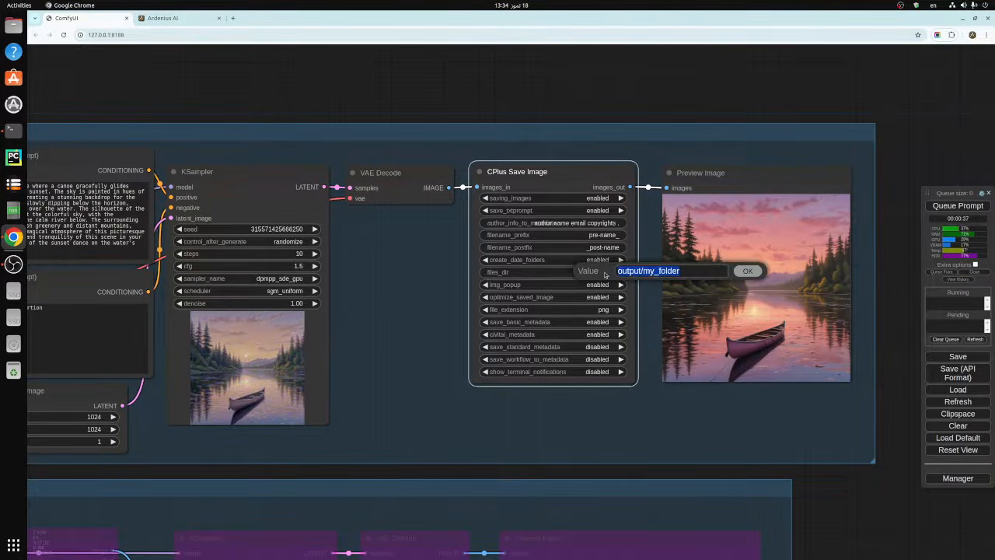
pyautogui.click(685, 270)
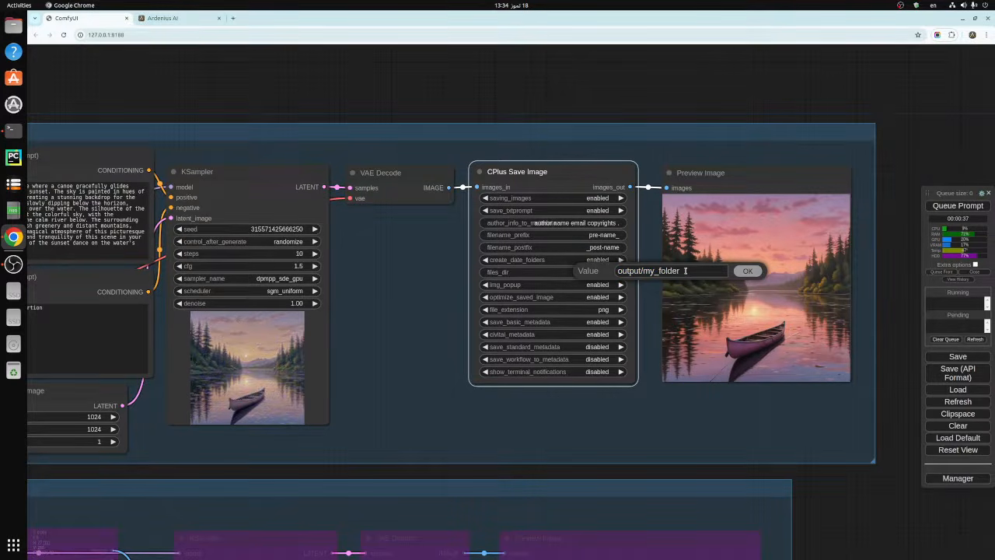
pyautogui.press('BackSpace')
pyautogui.press('BackSpace')
pyautogui.press('BackSpace')
pyautogui.press('BackSpace')
pyautogui.press('BackSpace')
pyautogui.press('BackSpace')
pyautogui.press('BackSpace')
pyautogui.press('BackSpace')
pyautogui.press('BackSpace')
pyautogui.write('canoe')
pyautogui.press('Return')
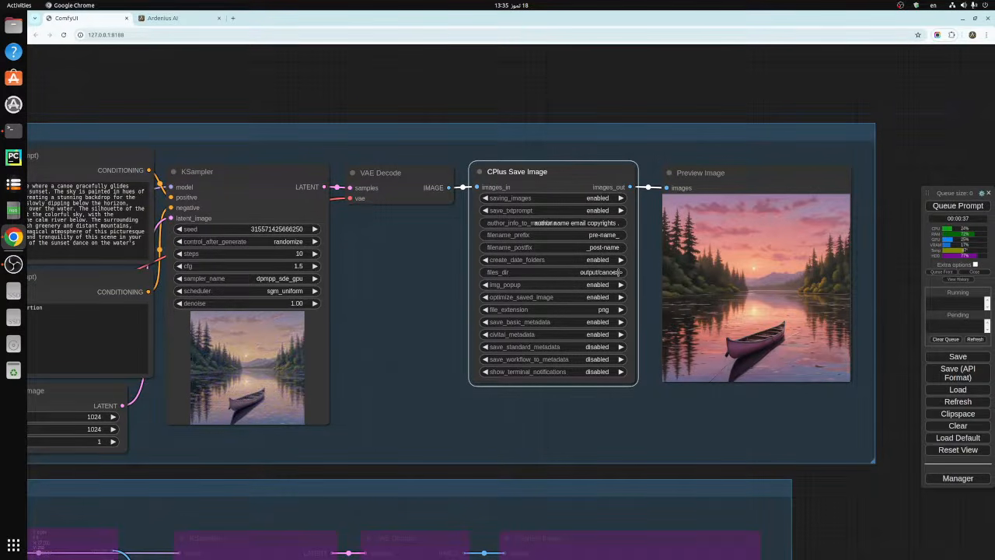
pyautogui.click(619, 272)
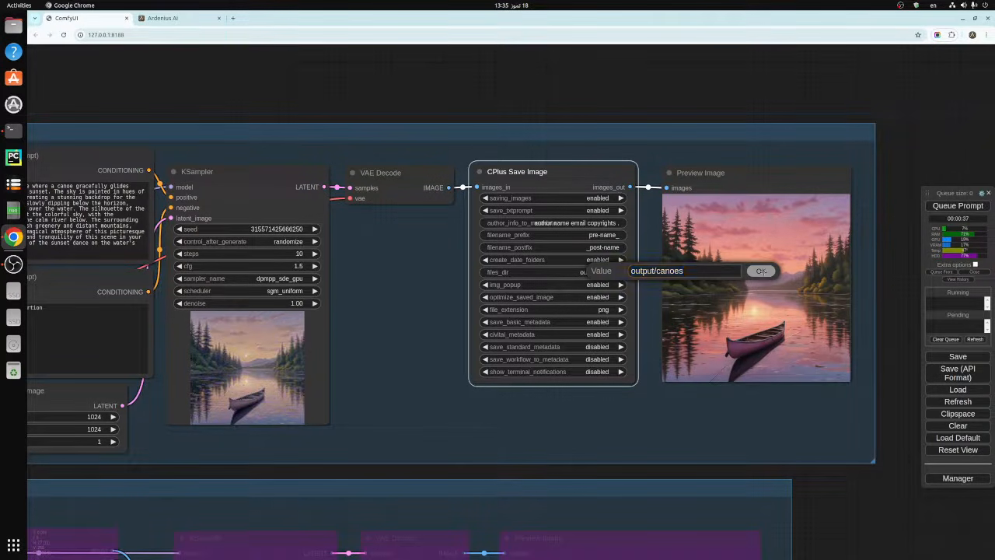
pyautogui.click(762, 271)
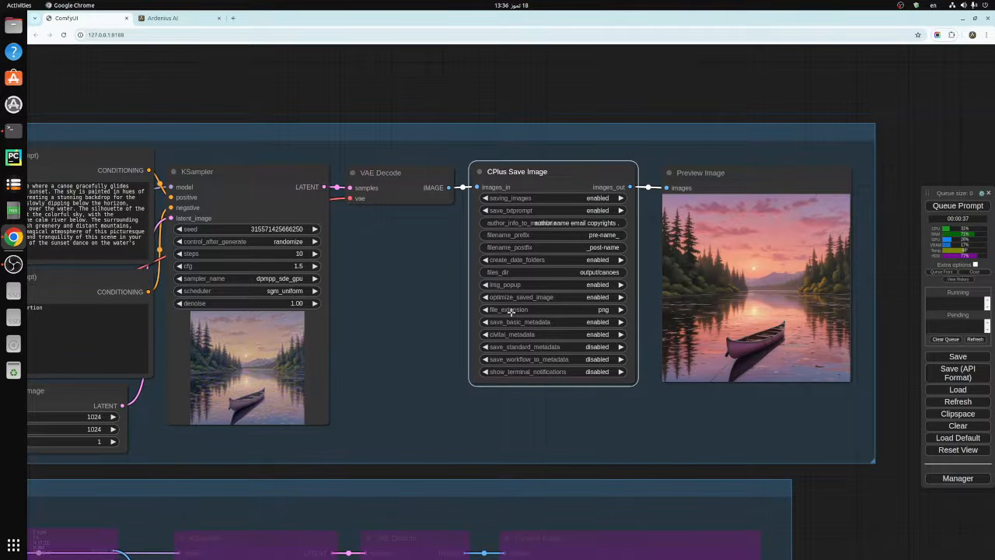
# - Choose png as the file_extension of the CPlus Save Image node
pyautogui.click(599, 309)
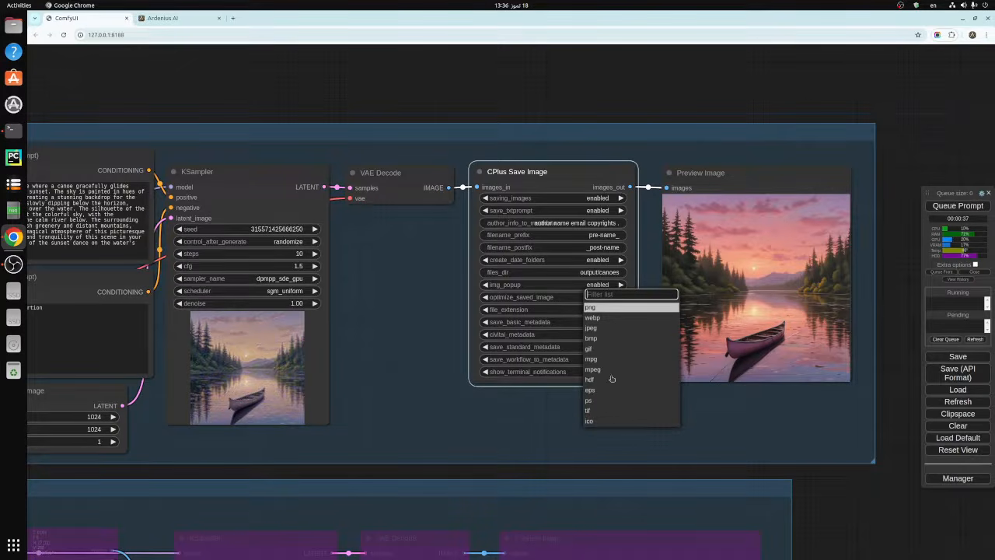
pyautogui.click(595, 307)
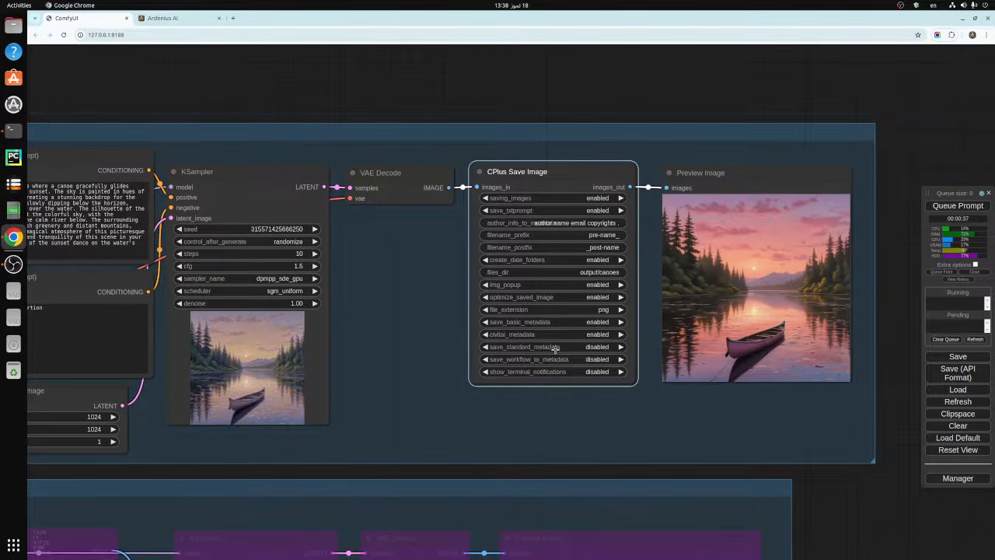
# - Try the save_standard_metadata, save_workflow_to_metadata and show_terminal_notifications options of the CPlus Save Image node, returning them to disabled
pyautogui.click(485, 346)
pyautogui.click(620, 347)
pyautogui.click(483, 359)
pyautogui.click(621, 372)
# - Queue the prompt to generate and save a new canoe image, and close the pop-up image viewer
pyautogui.click(953, 206)
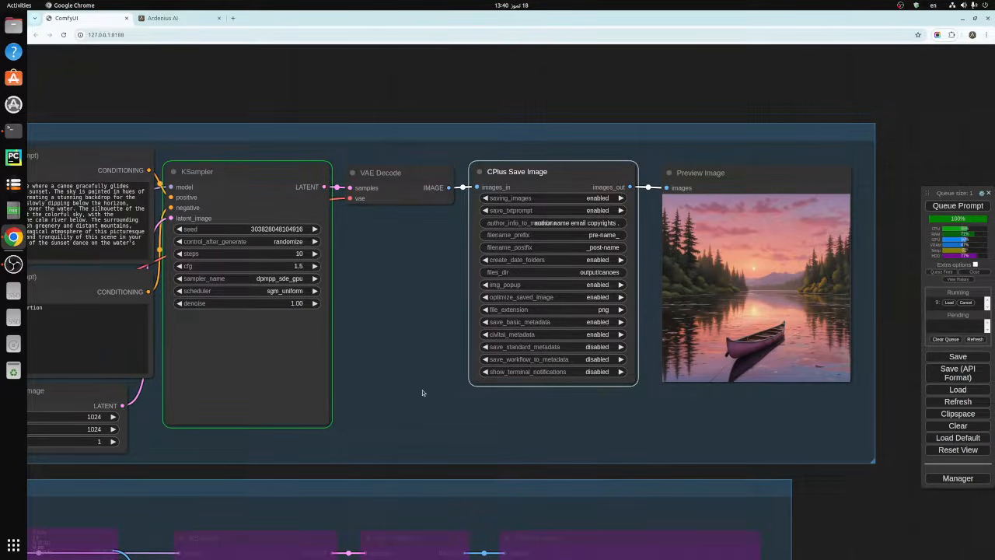
pyautogui.scroll(-1, 422, 390)
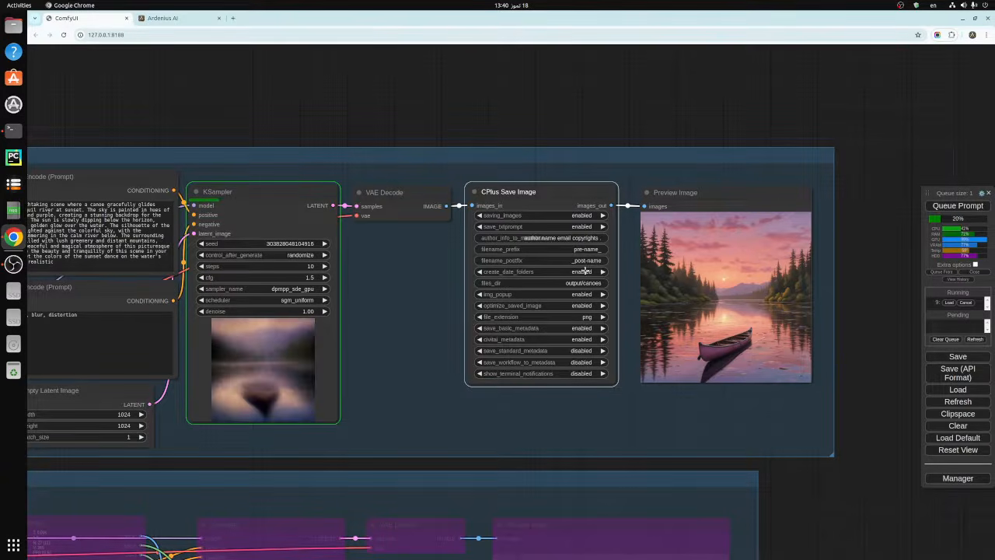
pyautogui.click(810, 481)
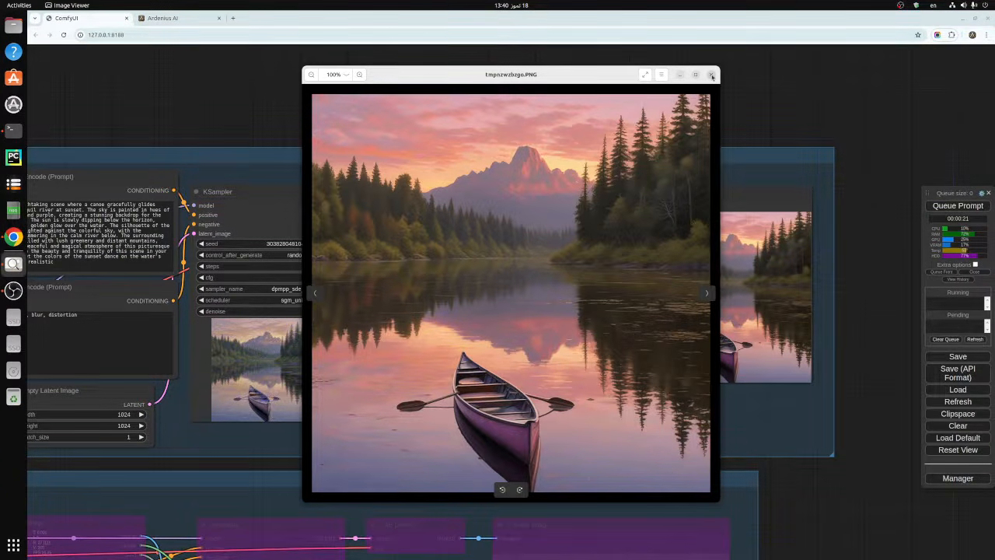
pyautogui.click(711, 76)
# - Bypass all nodes in the save image group
pyautogui.scroll(-3, 877, 419)
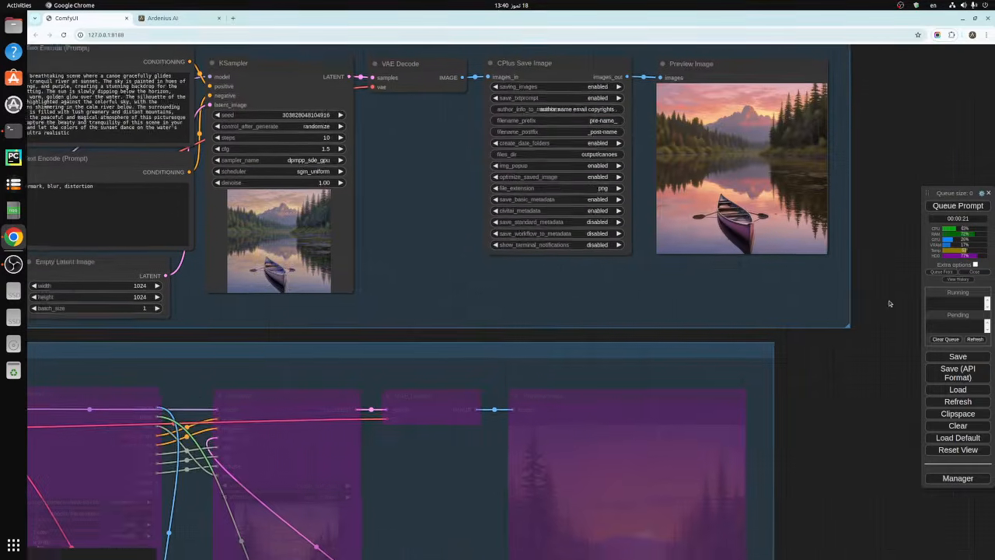
pyautogui.moveTo(825, 410); pyautogui.dragTo(866, 517)
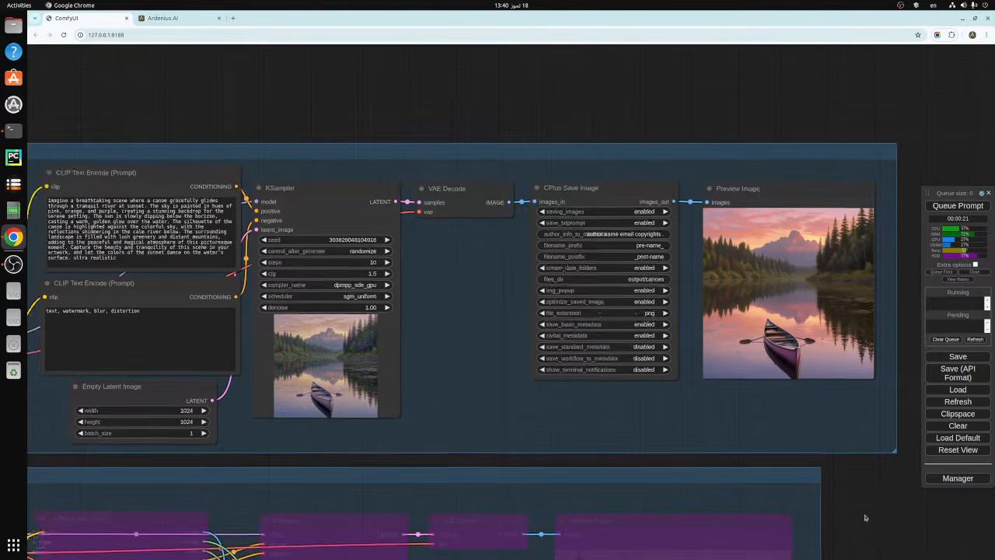
pyautogui.rightClick(466, 151)
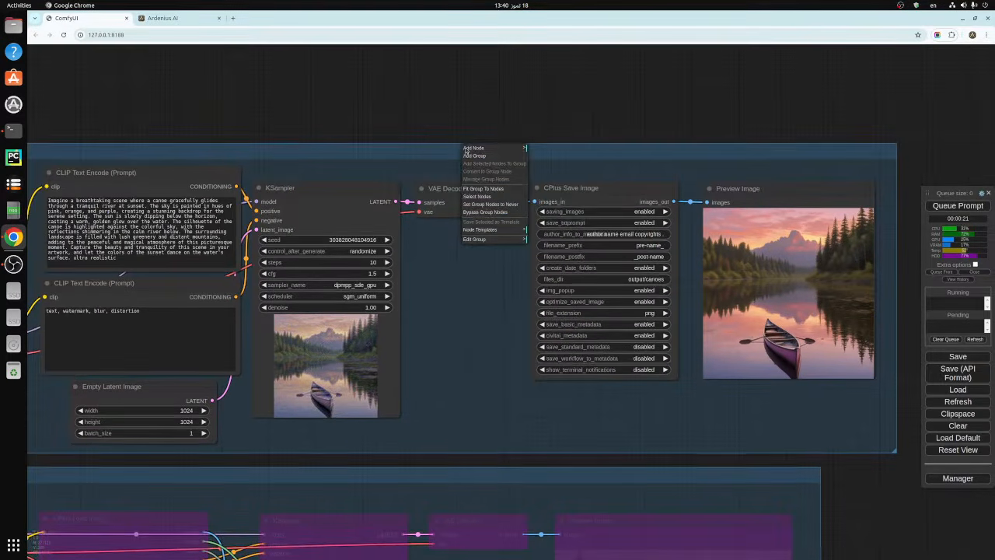
pyautogui.click(485, 212)
# - Set the save image group's nodes to Never, and bypass the whole group again
pyautogui.rightClick(488, 155)
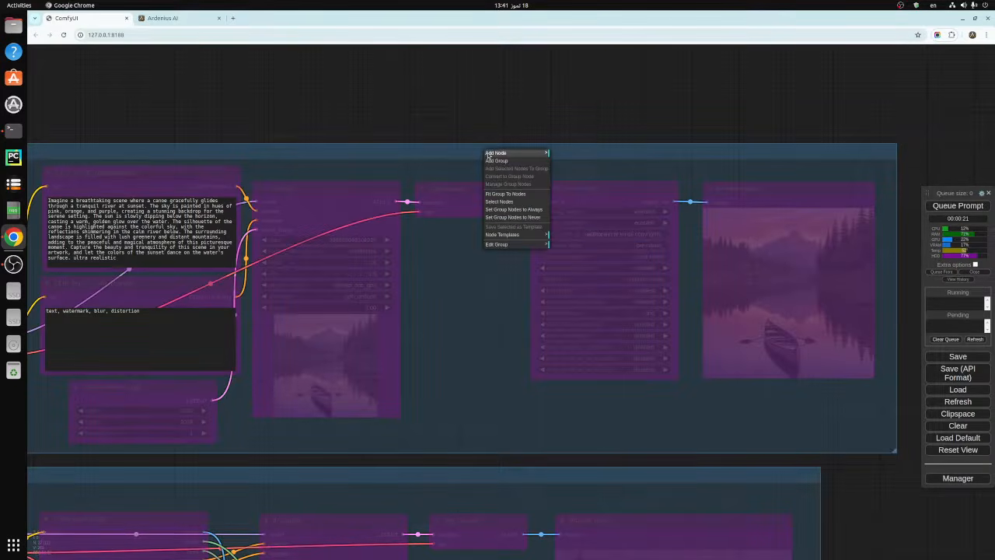
pyautogui.click(510, 222)
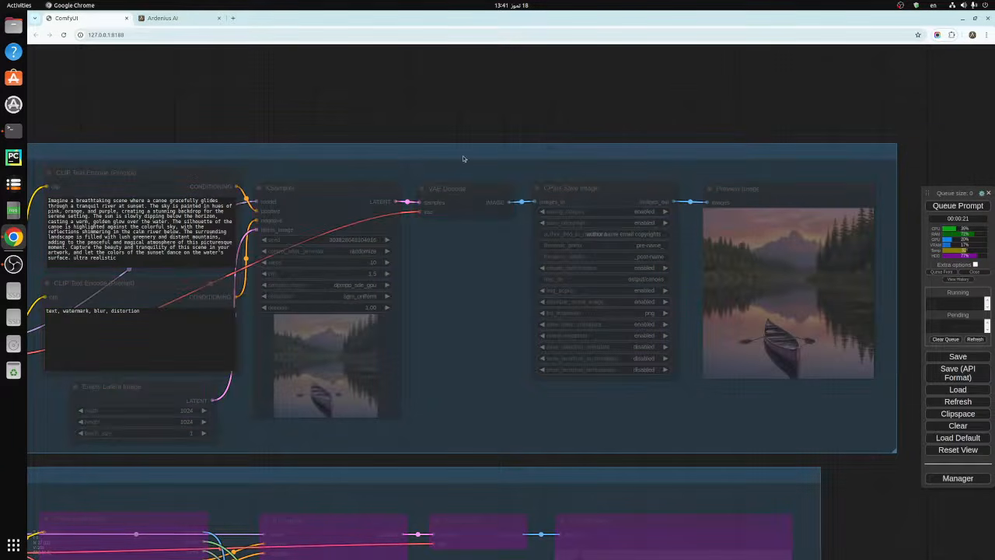
pyautogui.rightClick(464, 158)
pyautogui.click(481, 221)
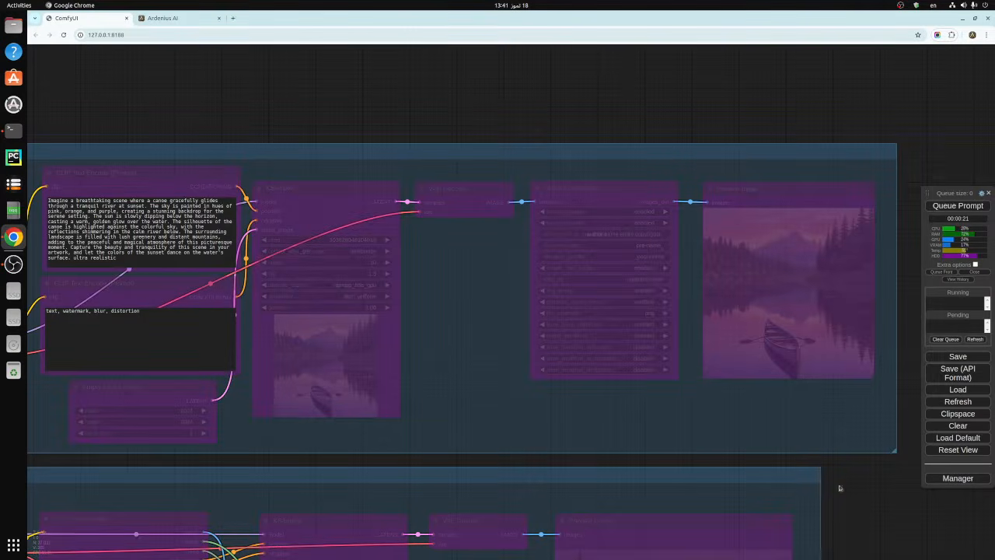
# - Activate all nodes in the CPlus load image group by setting them to Always
pyautogui.scroll(-5, 860, 412)
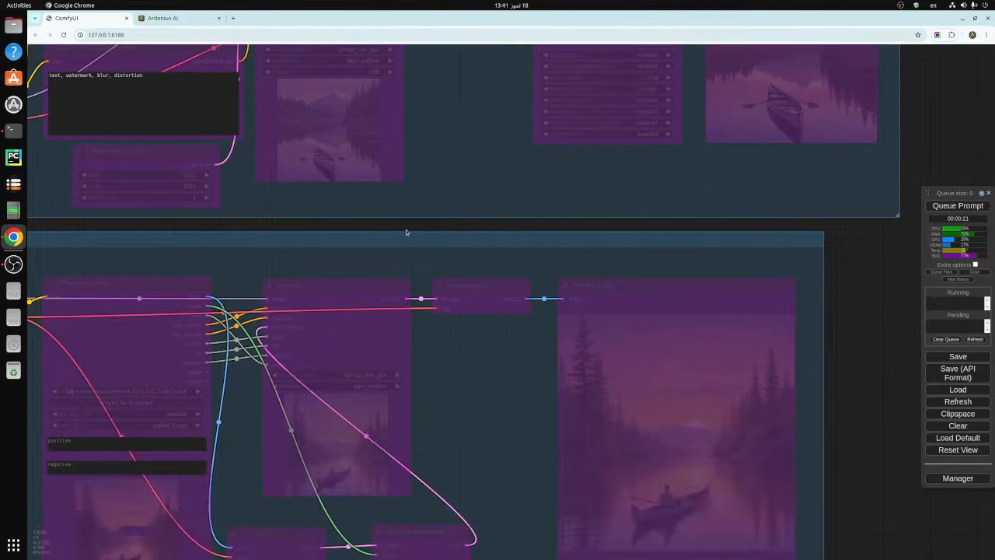
pyautogui.scroll(-6, 405, 249)
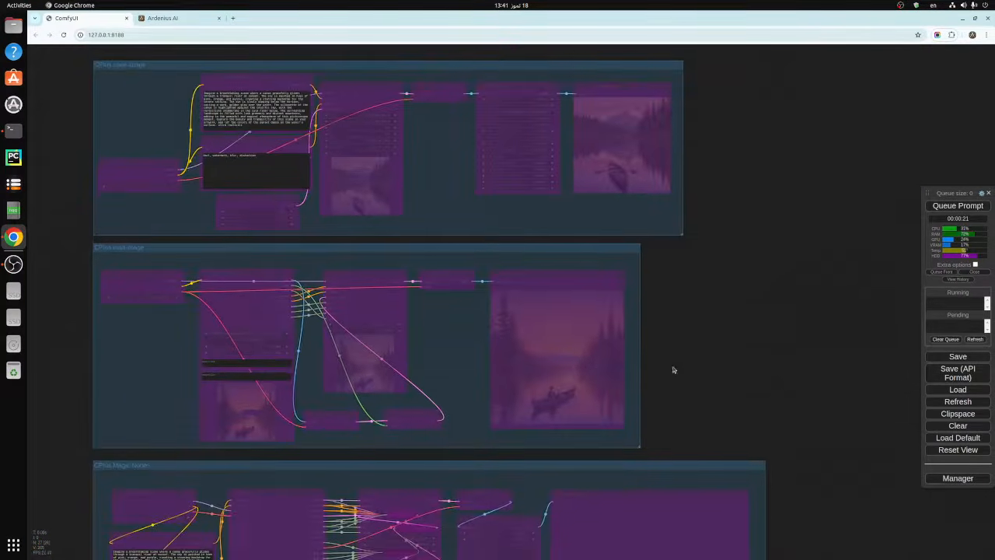
pyautogui.moveTo(675, 370); pyautogui.dragTo(777, 404)
pyautogui.scroll(4, 470, 334)
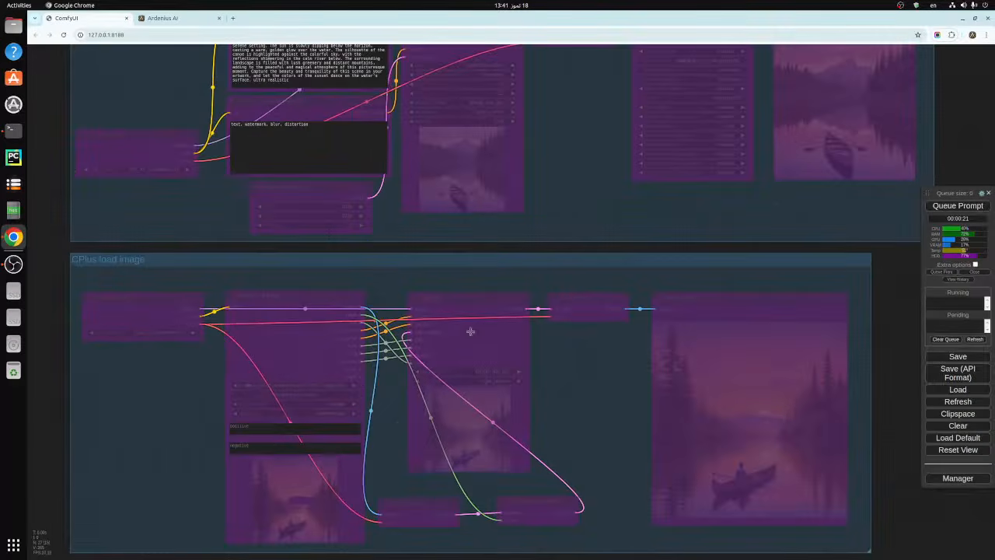
pyautogui.rightClick(481, 263)
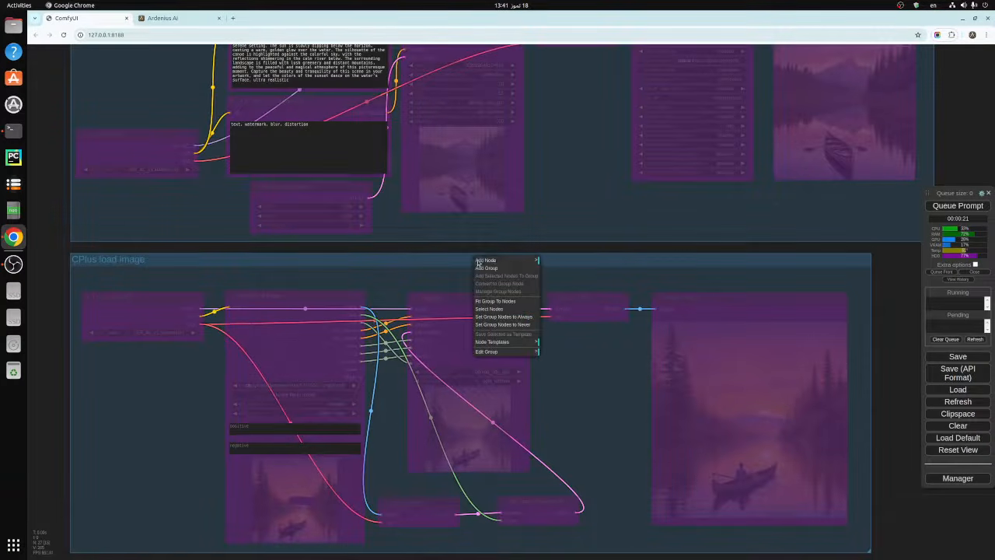
pyautogui.click(504, 316)
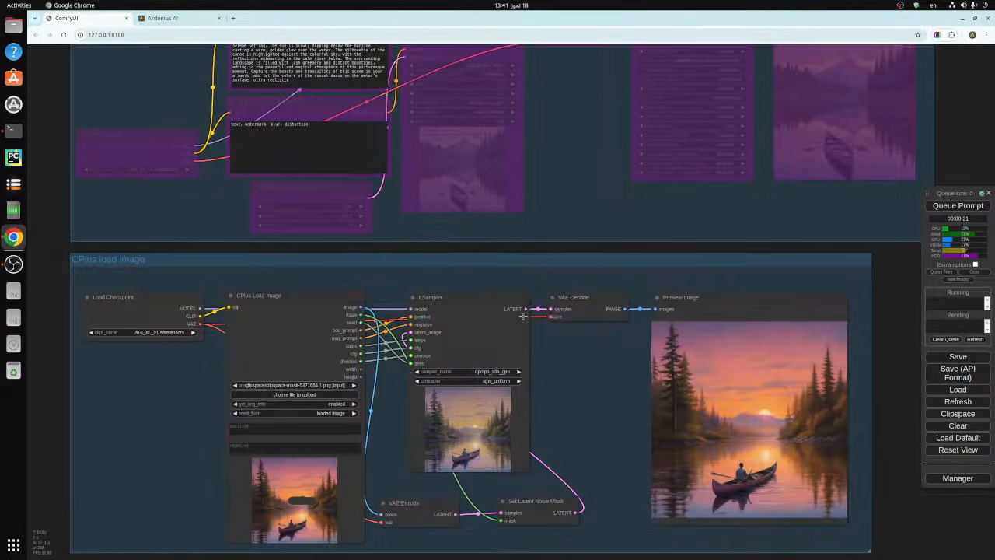
# - Bypass the CPlus load image group's nodes and return them to Always
pyautogui.rightClick(487, 265)
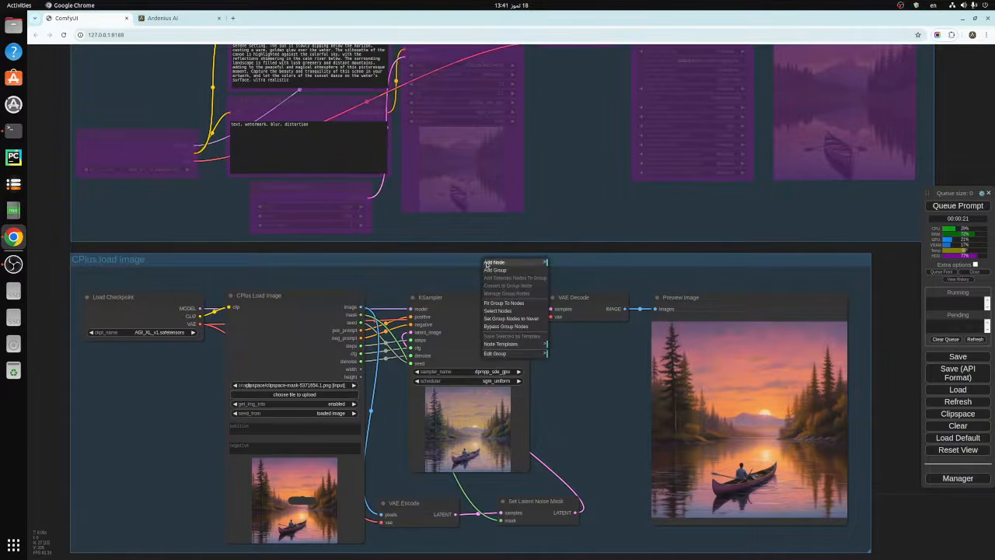
pyautogui.click(507, 326)
pyautogui.rightClick(481, 264)
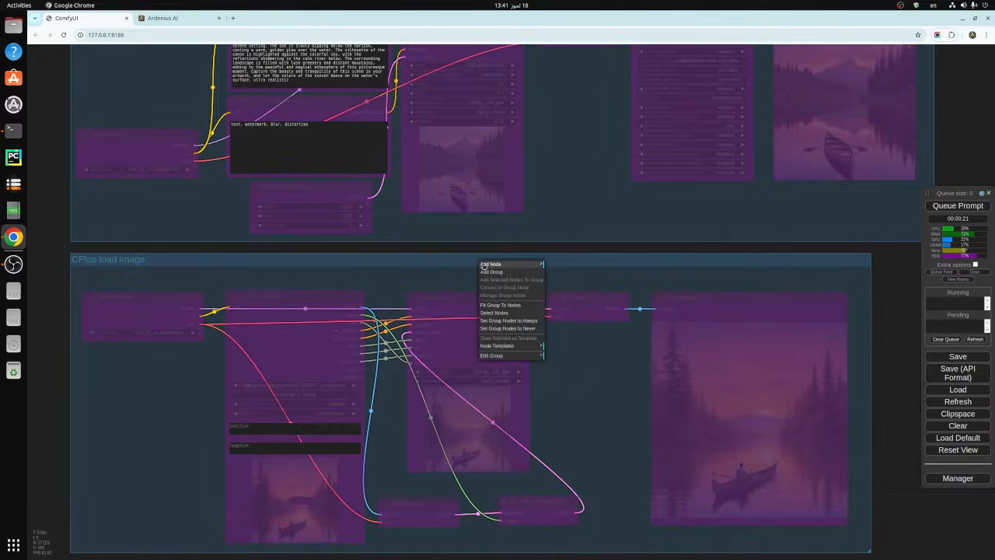
pyautogui.click(503, 320)
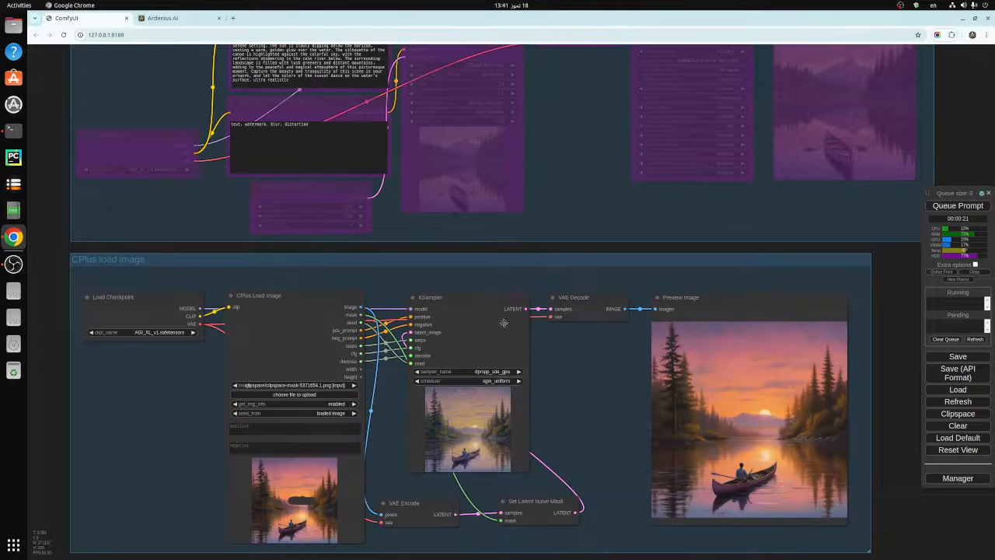
# - Load pre-name_1_post-name.png from the output/canoes/2024-07-18 folder into the CPlus Load Image node
pyautogui.moveTo(894, 391); pyautogui.dragTo(885, 291)
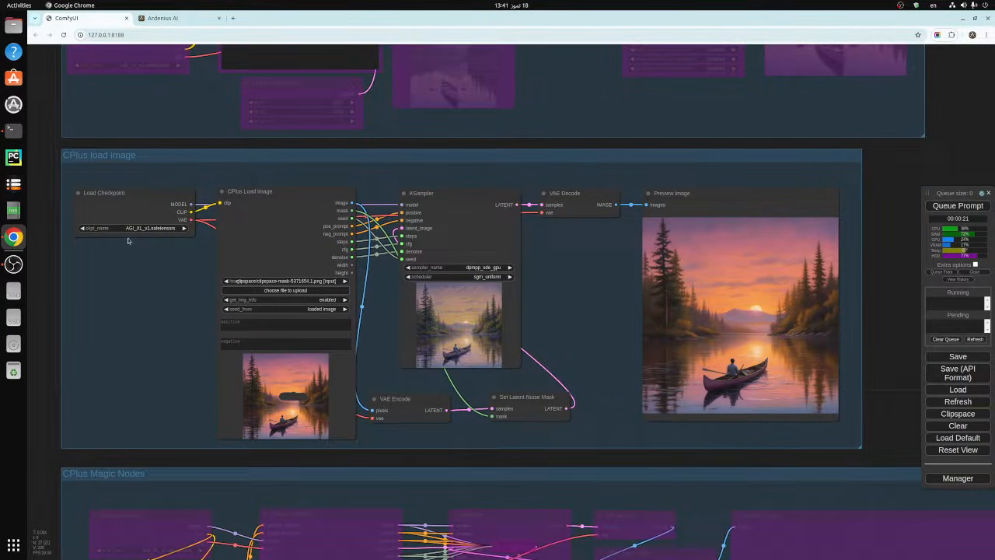
pyautogui.click(274, 193)
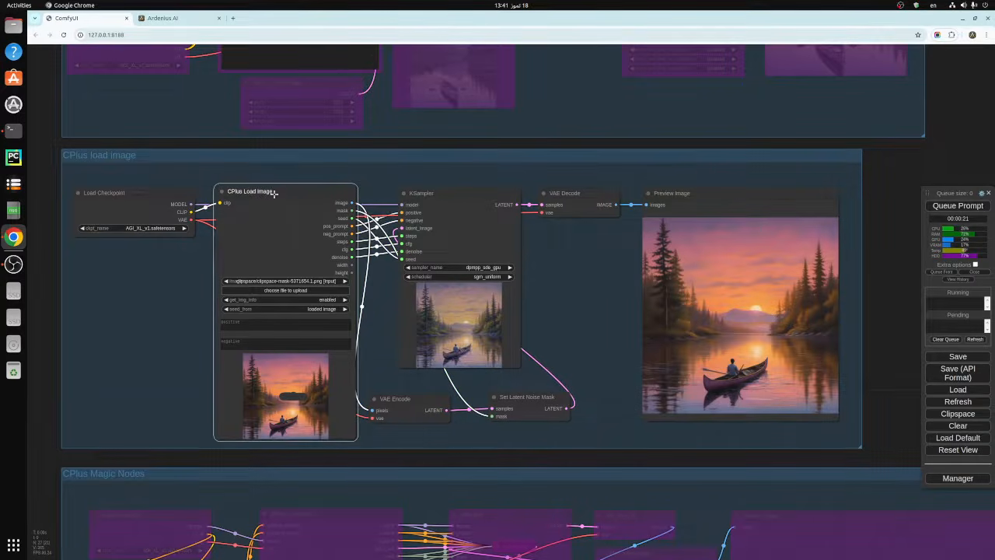
pyautogui.moveTo(887, 218); pyautogui.dragTo(863, 322)
pyautogui.moveTo(855, 389); pyautogui.dragTo(862, 253)
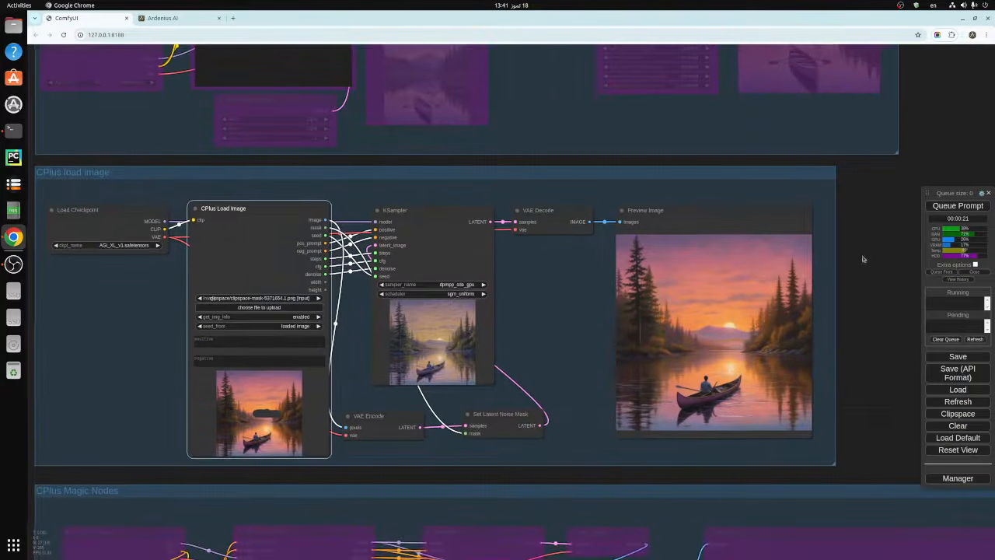
pyautogui.click(250, 307)
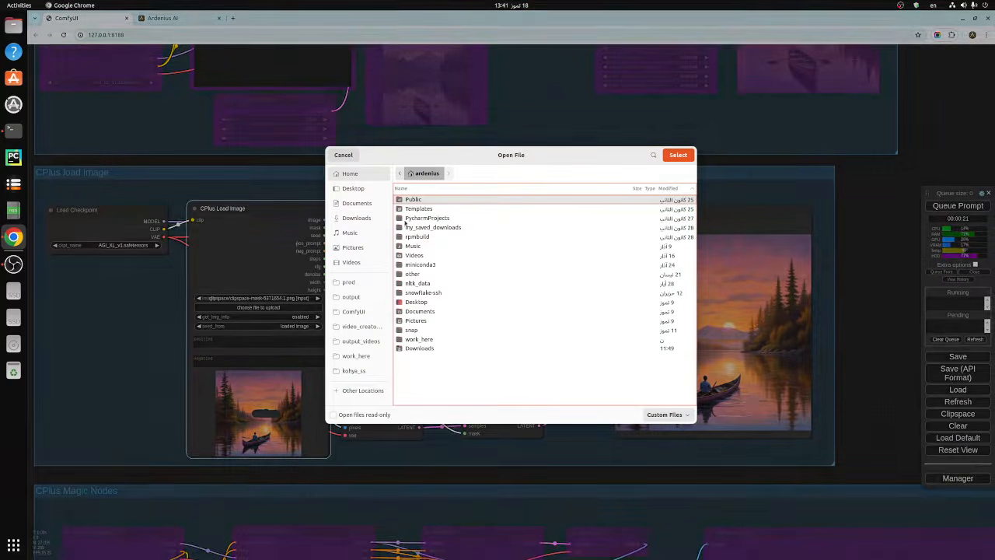
pyautogui.click(378, 296)
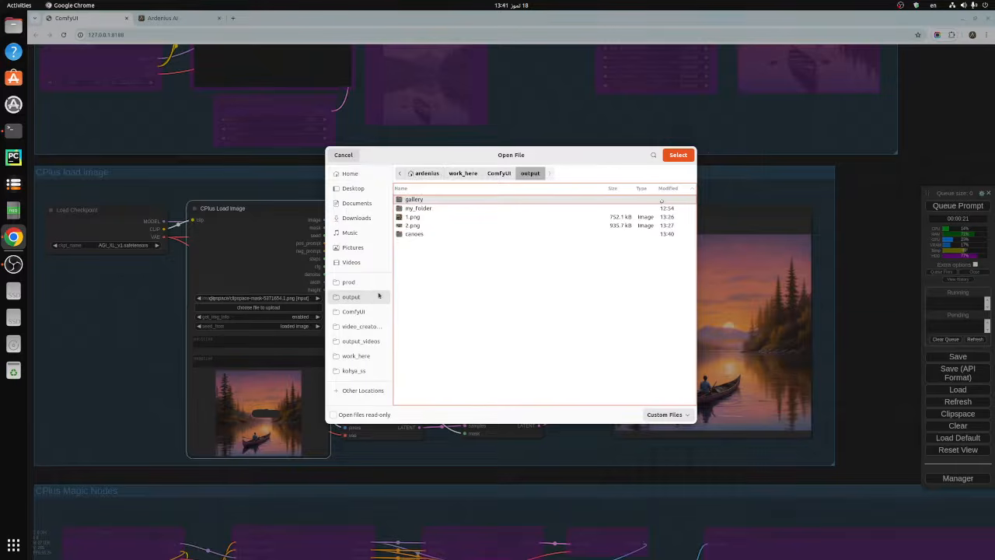
pyautogui.doubleClick(414, 235)
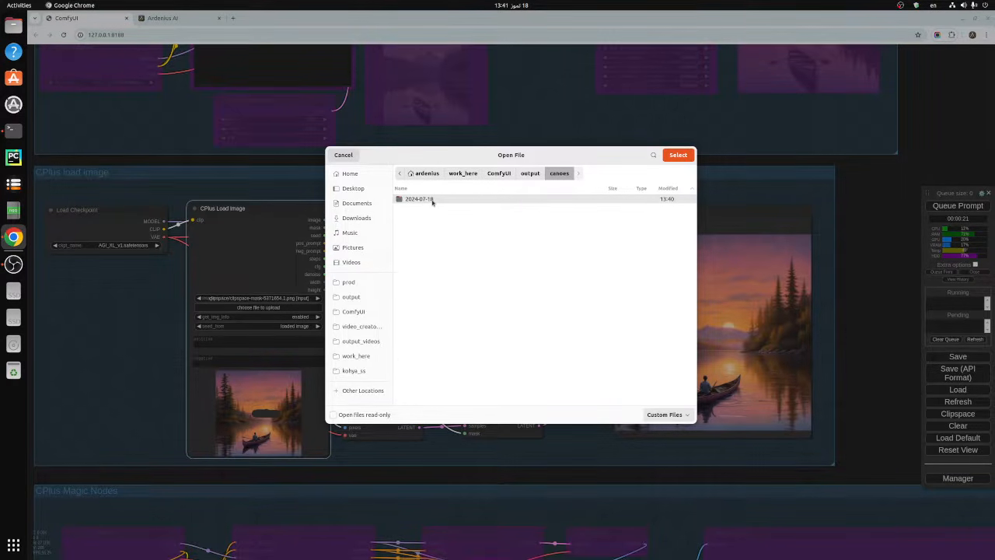
pyautogui.doubleClick(433, 200)
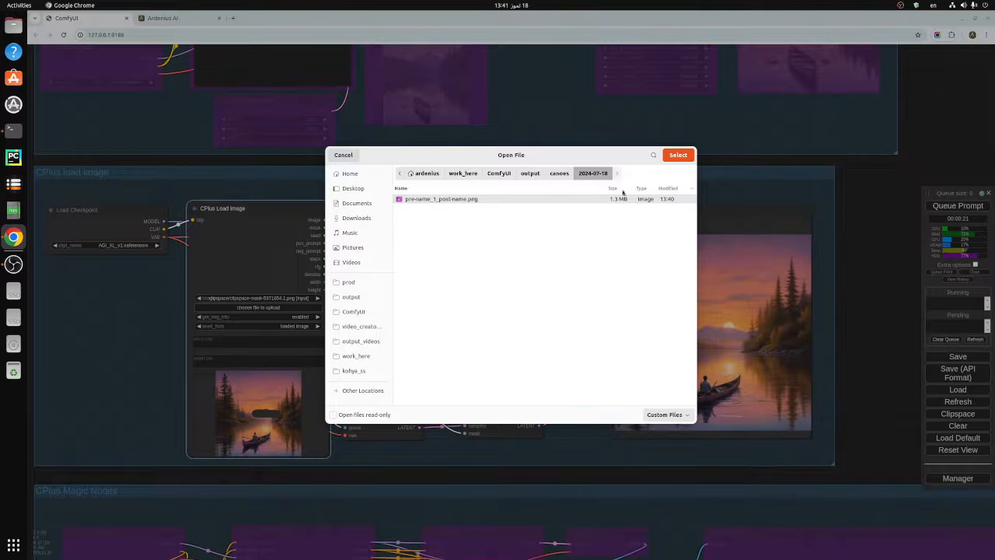
pyautogui.click(678, 155)
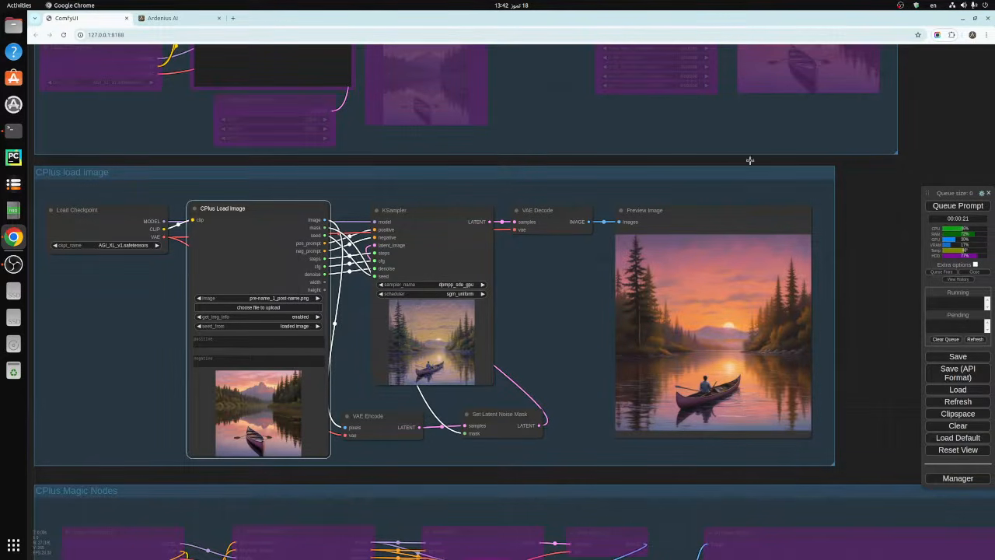
# - Queue the prompt to regenerate the canoe image from the data of the loaded image
pyautogui.moveTo(863, 200); pyautogui.dragTo(827, 431)
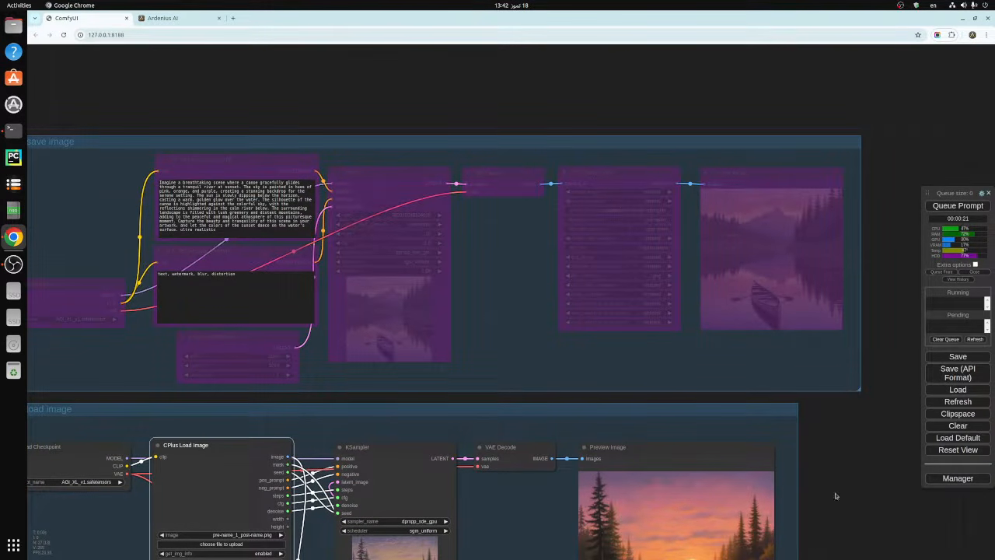
pyautogui.moveTo(847, 498); pyautogui.dragTo(857, 316)
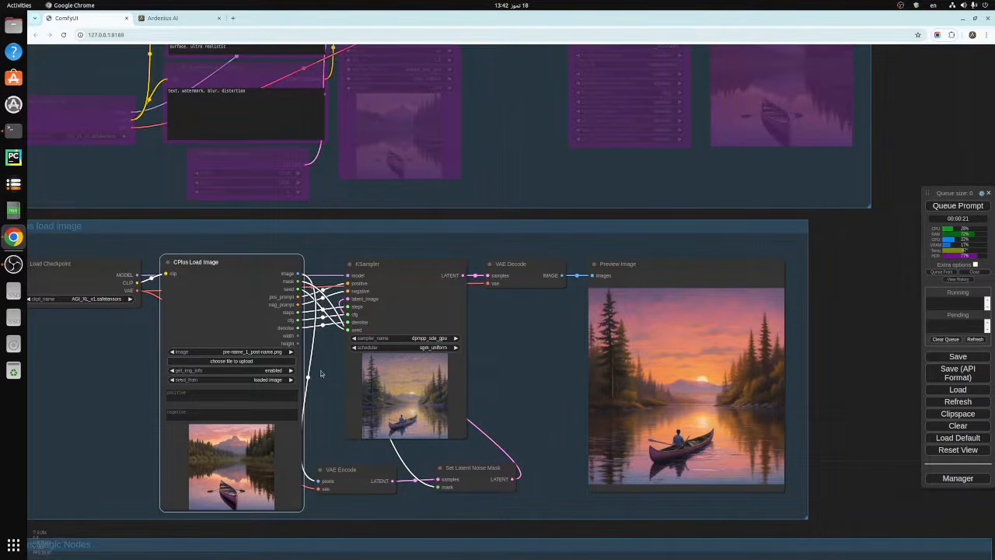
pyautogui.moveTo(314, 368); pyautogui.dragTo(266, 353)
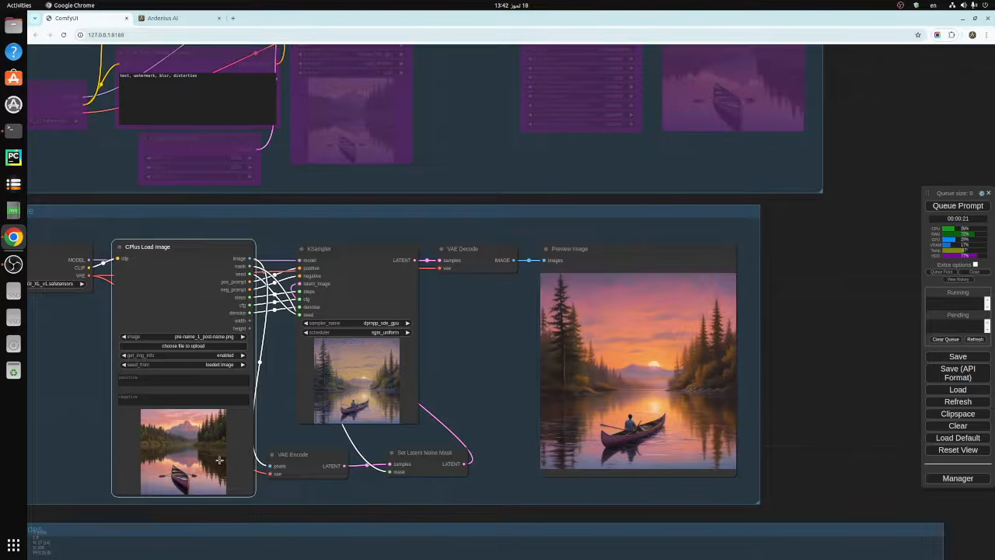
pyautogui.moveTo(276, 420); pyautogui.dragTo(291, 389)
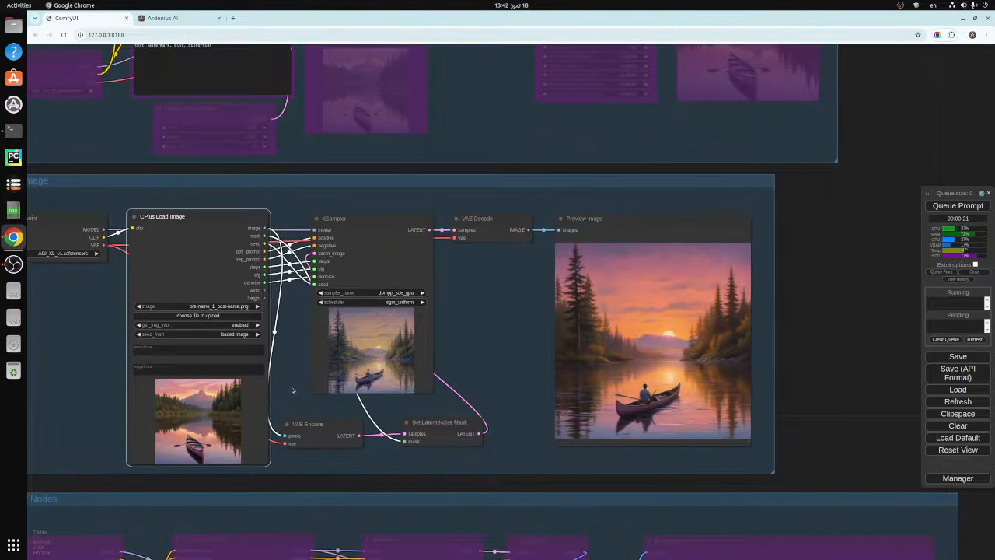
pyautogui.click(292, 389)
pyautogui.click(950, 207)
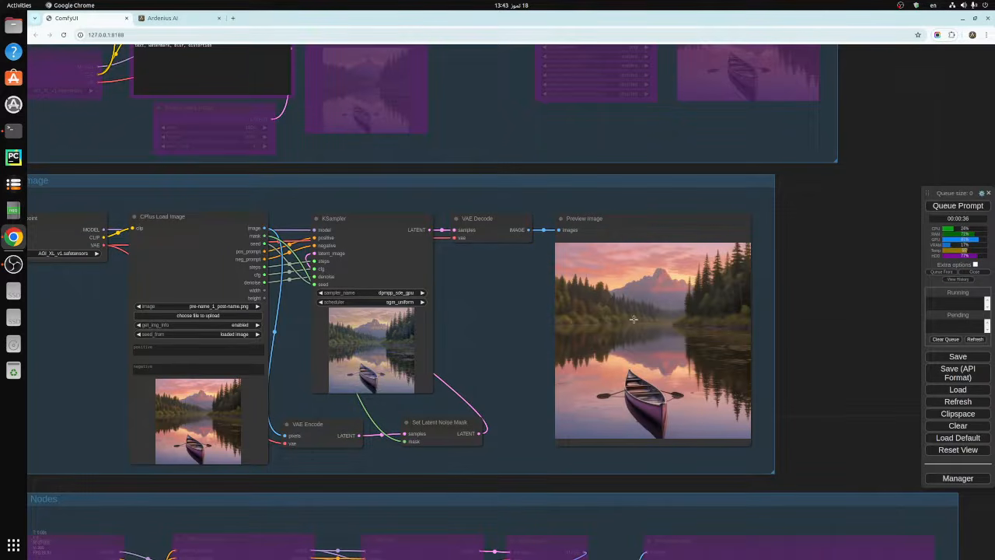
# - Paint a mask over the canoe and its oars in the mask editor, and save it to the CPlus Load Image node
pyautogui.rightClick(185, 422)
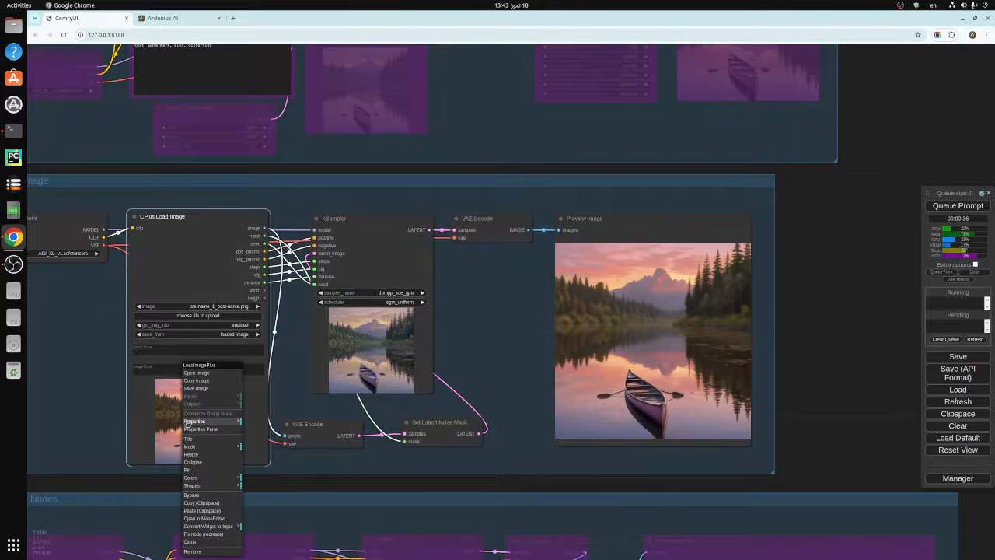
pyautogui.click(204, 518)
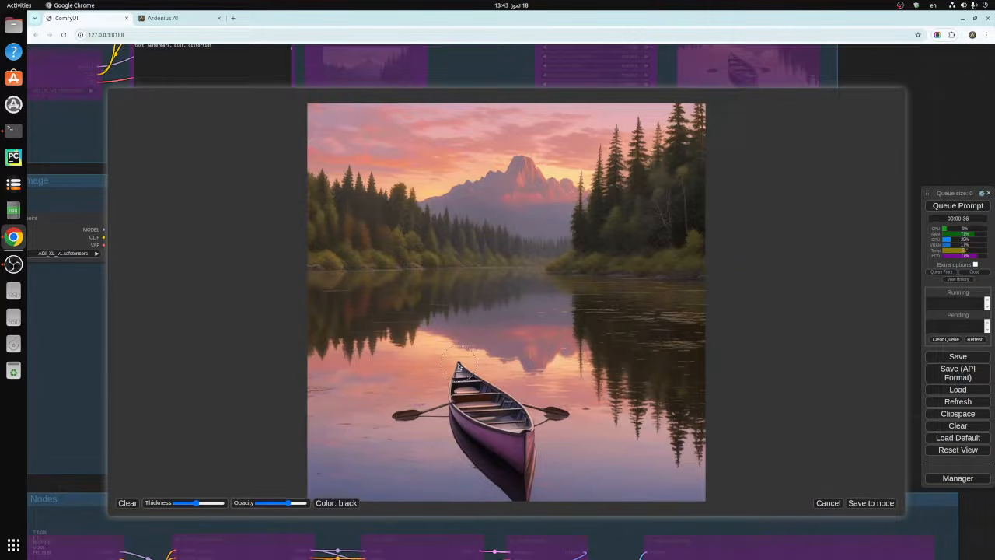
pyautogui.moveTo(459, 365)
pyautogui.mouseDown()
pyautogui.moveTo(394, 417)
pyautogui.moveTo(525, 496)
pyautogui.moveTo(534, 491)
pyautogui.moveTo(558, 411)
pyautogui.moveTo(458, 365)
pyautogui.moveTo(485, 394)
pyautogui.moveTo(539, 423)
pyautogui.moveTo(485, 452)
pyautogui.moveTo(434, 405)
pyautogui.moveTo(457, 401)
pyautogui.moveTo(466, 426)
pyautogui.moveTo(536, 450)
pyautogui.moveTo(531, 462)
pyautogui.moveTo(508, 464)
pyautogui.moveTo(468, 429)
pyautogui.moveTo(471, 407)
pyautogui.moveTo(530, 432)
pyautogui.moveTo(449, 390)
pyautogui.mouseUp()
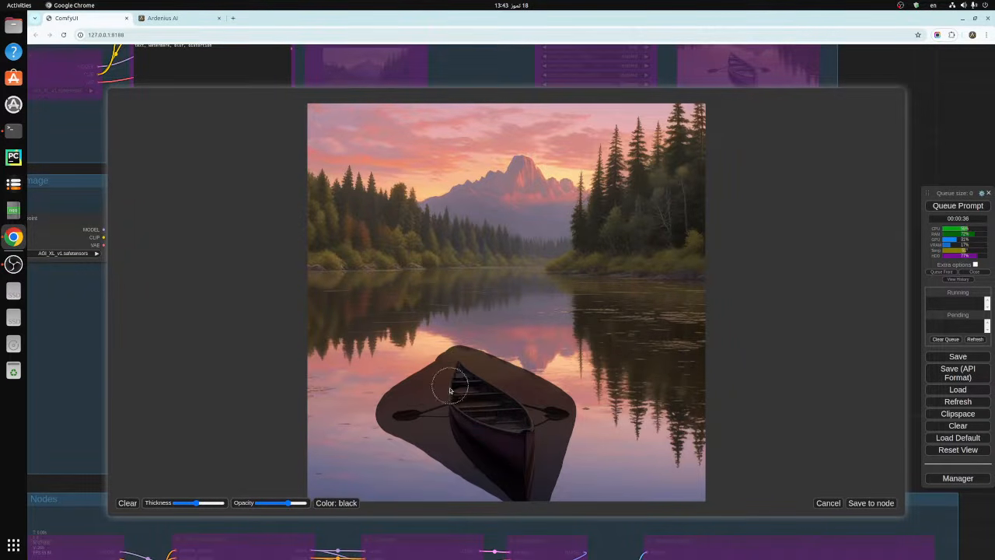
pyautogui.click(869, 504)
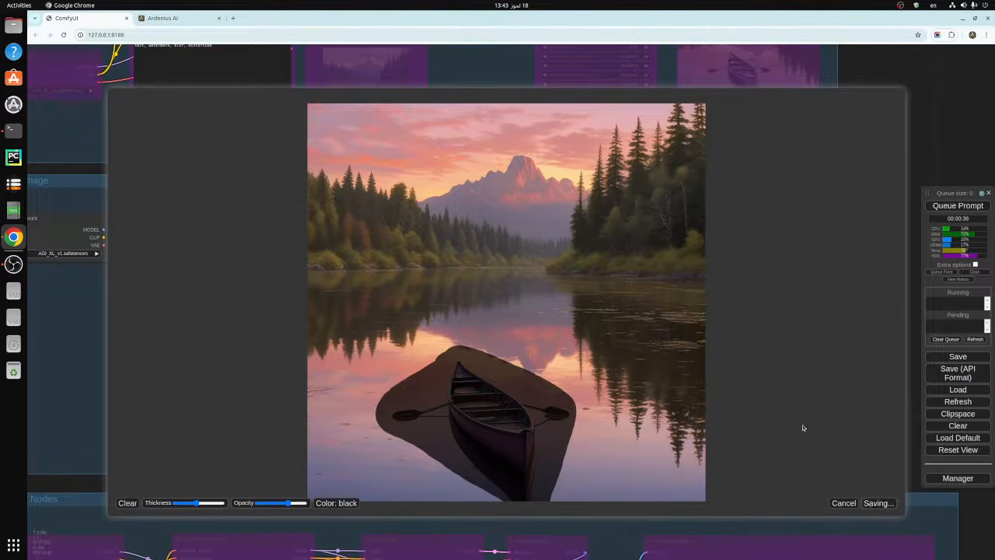
# - Close the mask editor and queue the prompt to inpaint the masked canoe area
pyautogui.click(844, 503)
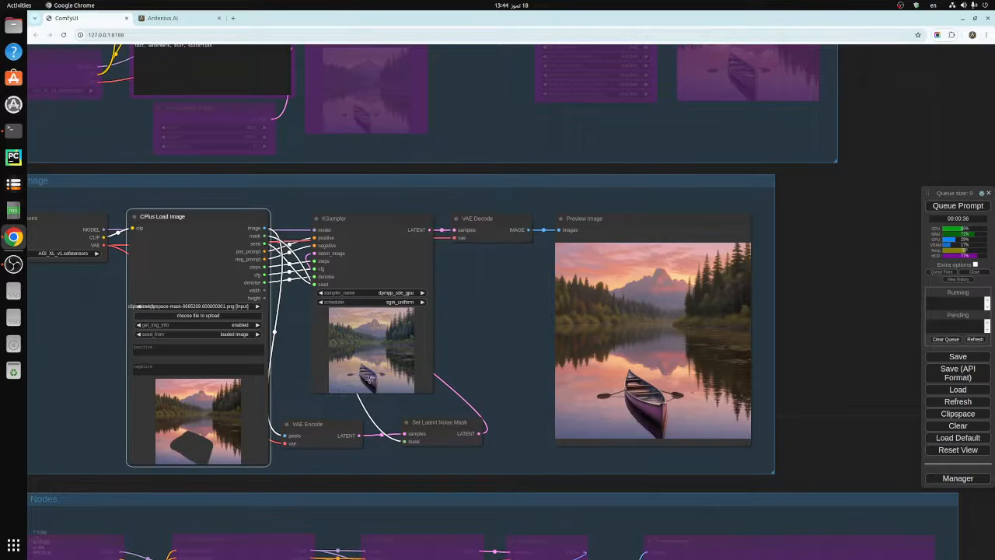
pyautogui.click(950, 206)
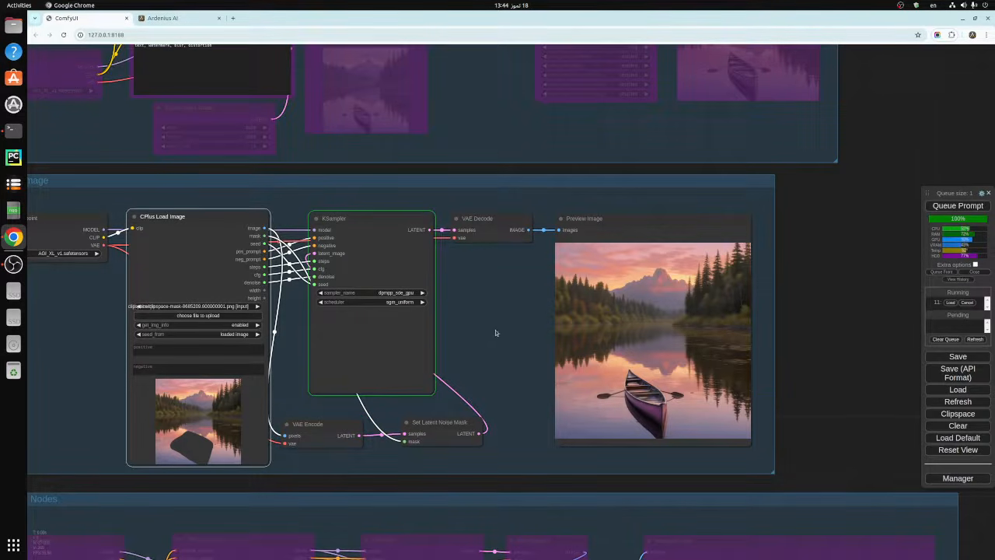
pyautogui.moveTo(498, 319); pyautogui.dragTo(531, 309)
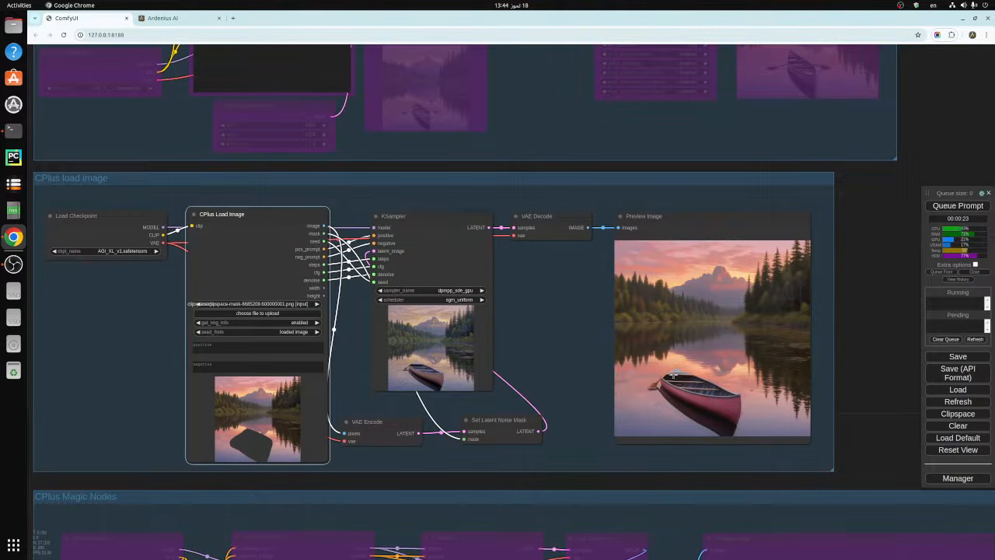
# - Convert the denoise input of the CPlus load image group's KSampler to a widget and set it to 0.35
pyautogui.rightClick(440, 269)
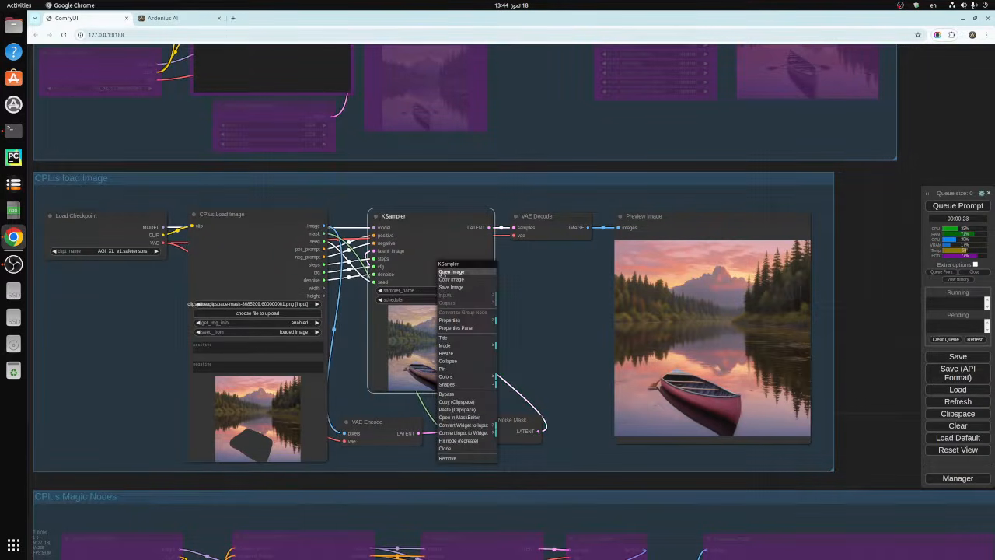
pyautogui.click(471, 433)
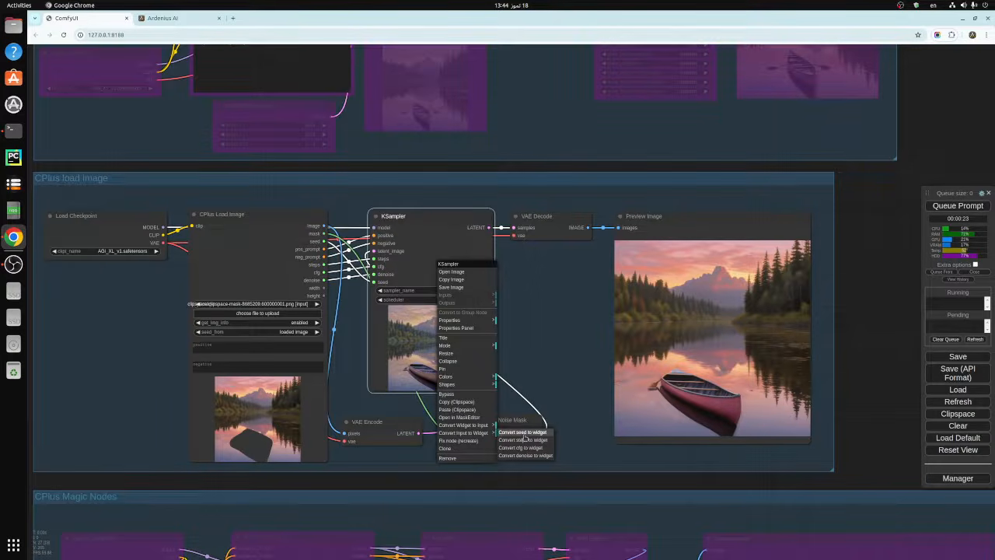
pyautogui.click(523, 455)
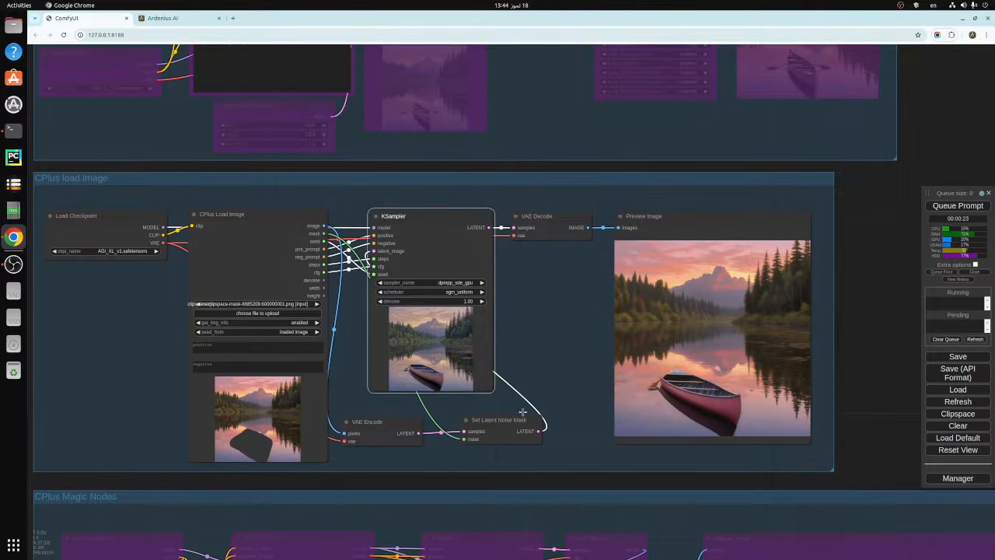
pyautogui.click(470, 300)
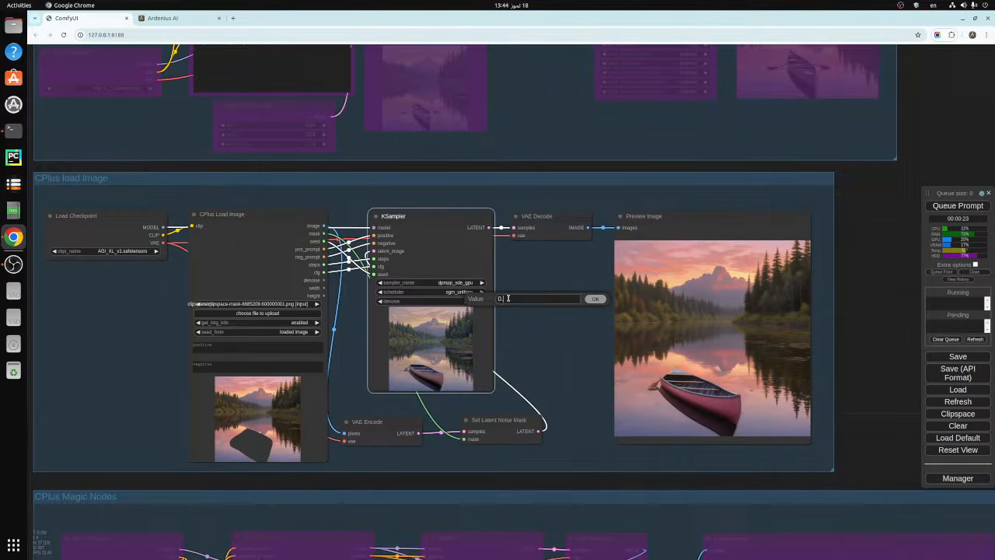
pyautogui.write('5')
pyautogui.click(595, 300)
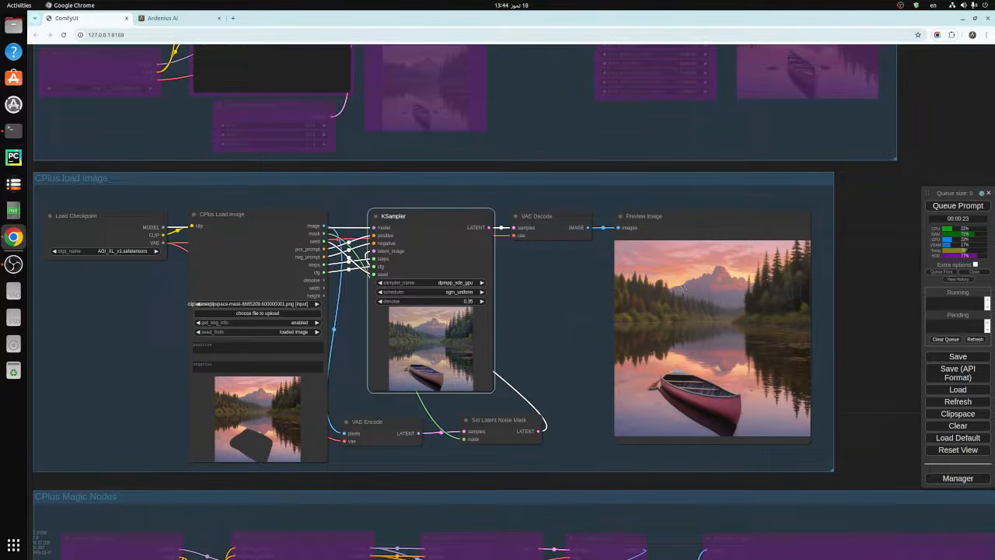
# - Queue the prompt to inpaint the masked canoe with the new denoise, and examine the result in Preview Image
pyautogui.click(952, 207)
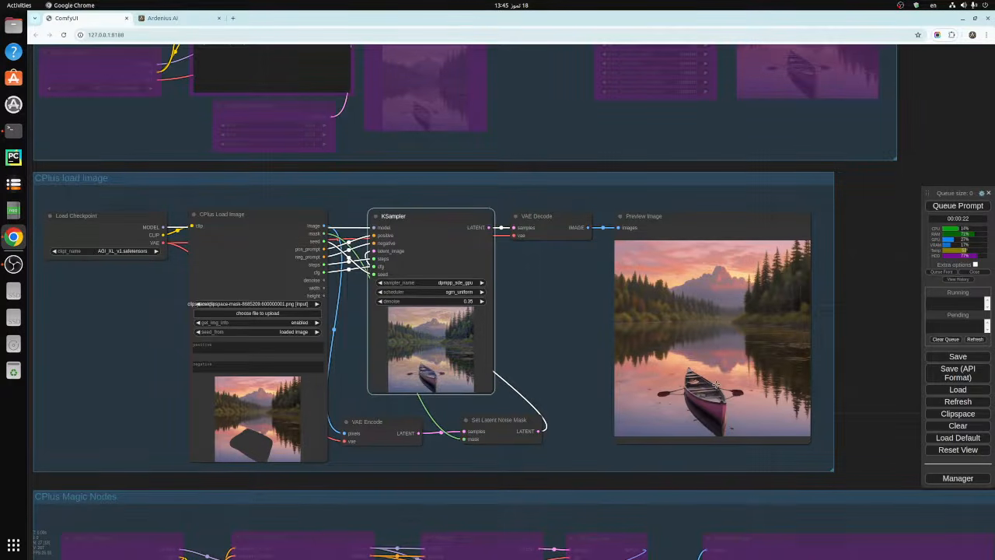
pyautogui.moveTo(874, 236); pyautogui.dragTo(837, 251)
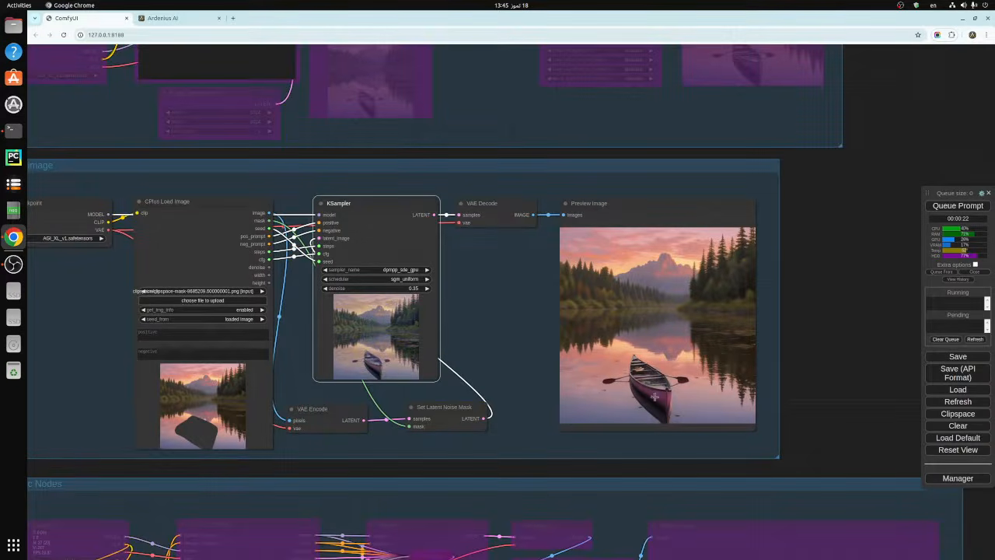
pyautogui.scroll(4, 650, 380)
pyautogui.scroll(-8, 650, 379)
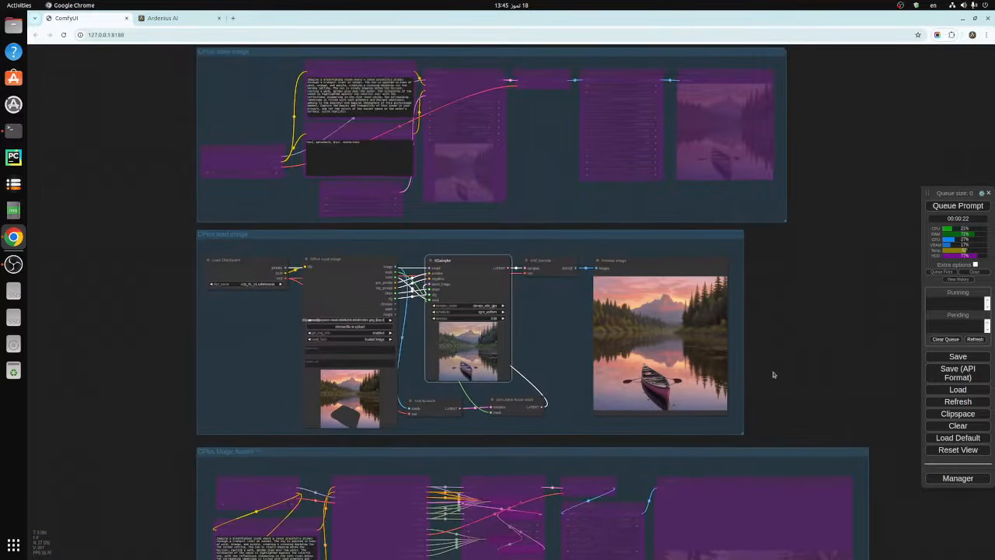
pyautogui.moveTo(774, 374); pyautogui.dragTo(800, 366)
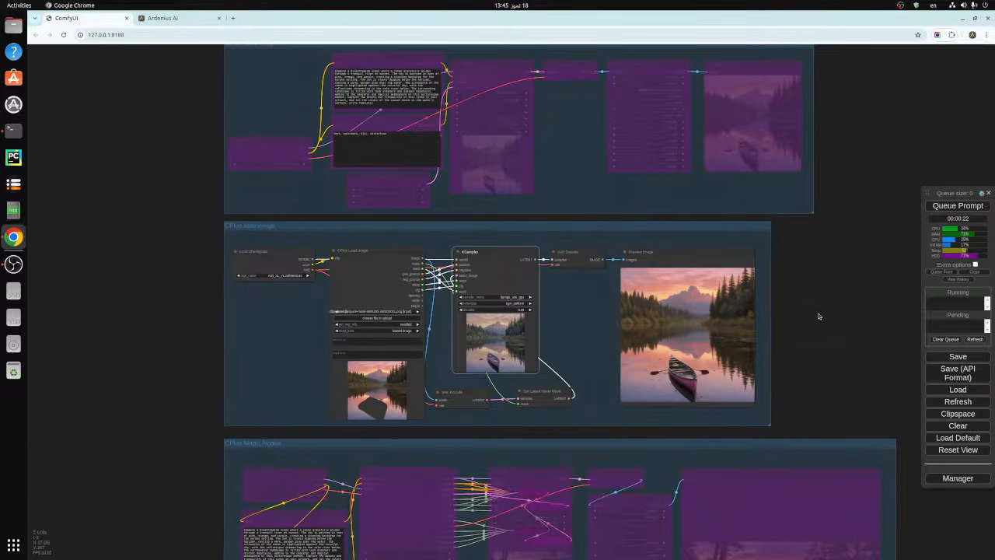
pyautogui.moveTo(818, 313); pyautogui.dragTo(842, 307)
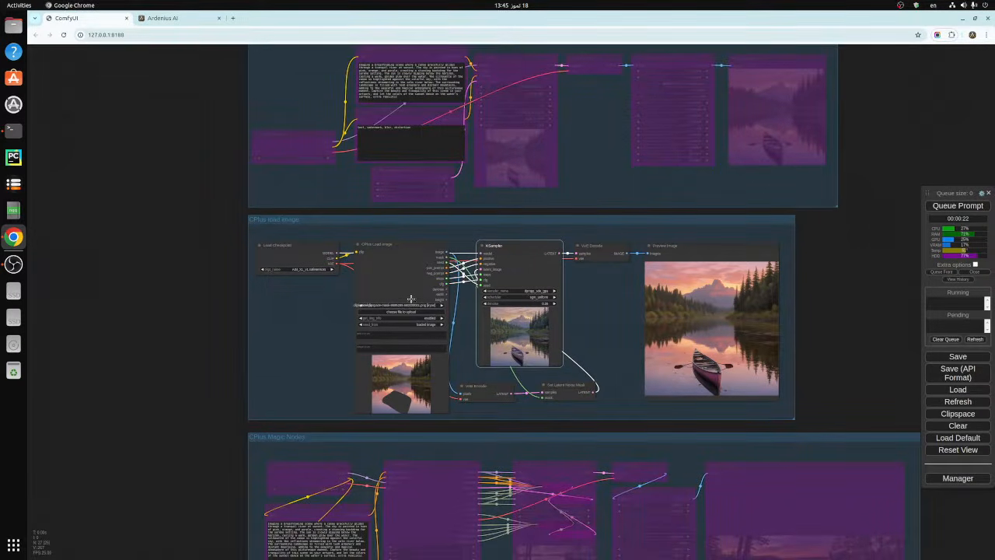
pyautogui.scroll(5, 411, 298)
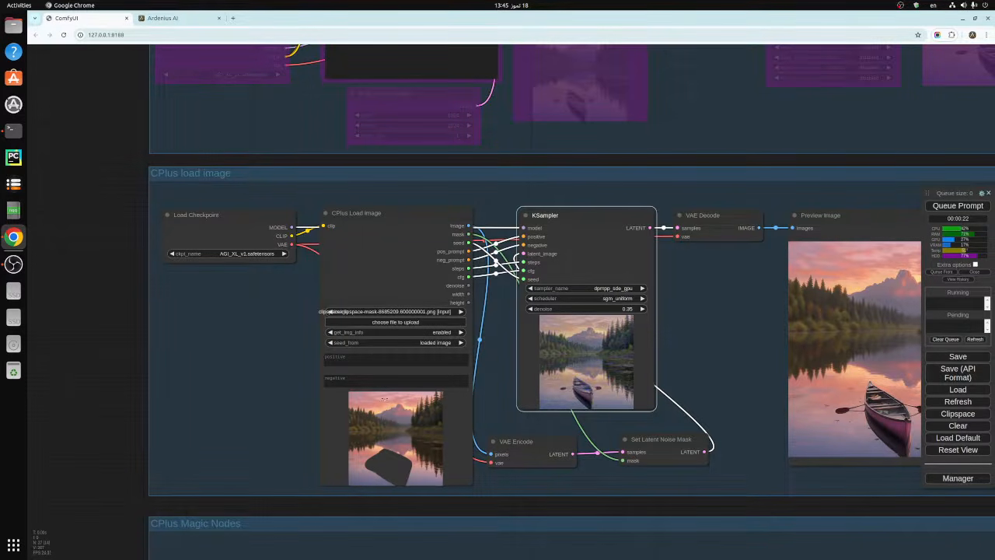
pyautogui.click(390, 215)
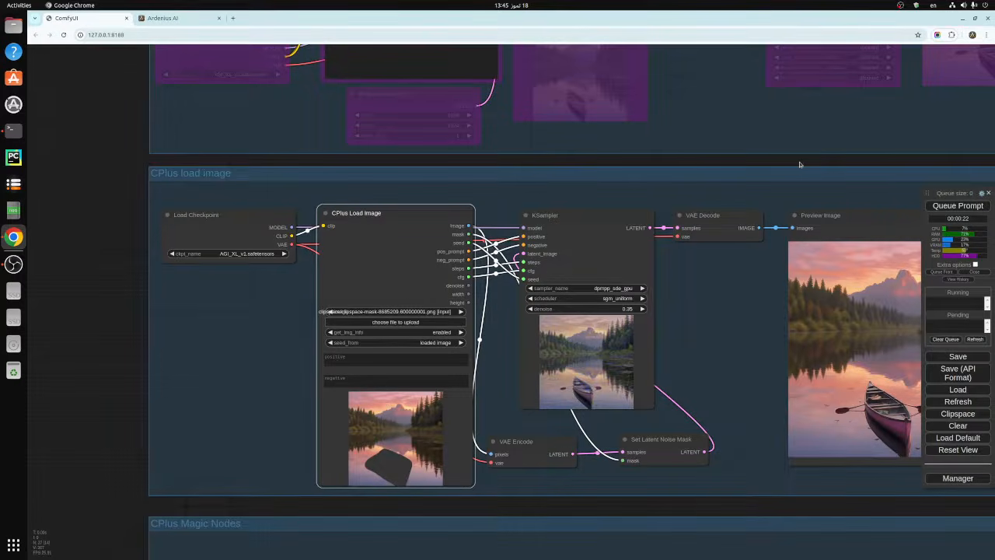
pyautogui.moveTo(799, 161); pyautogui.dragTo(602, 154)
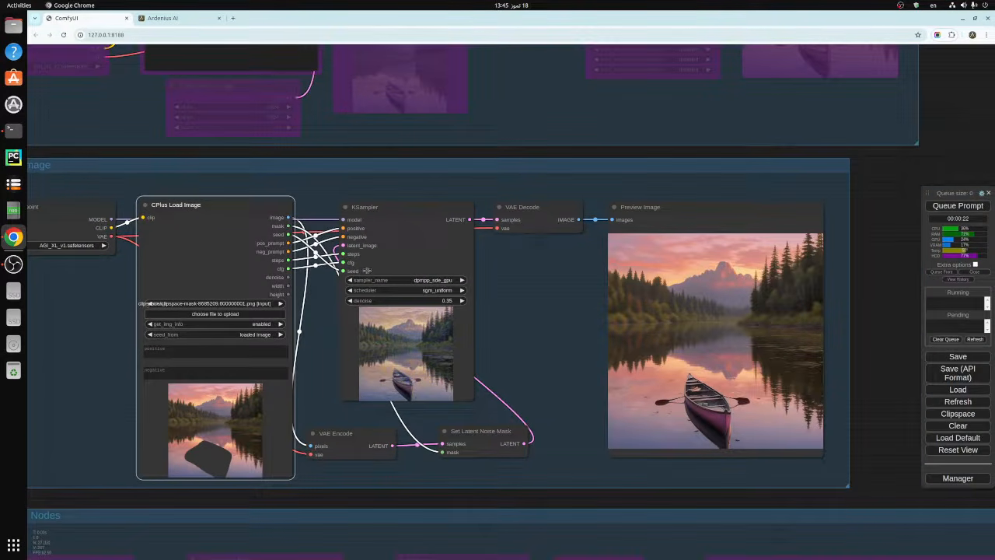
pyautogui.moveTo(554, 337); pyautogui.dragTo(547, 315)
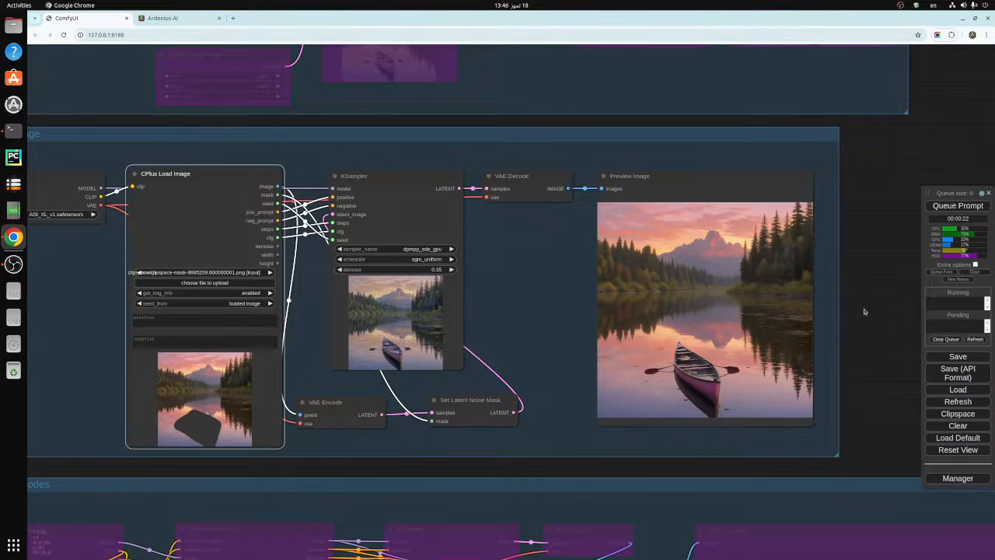
# - Switch the CPlus load image group's nodes through Bypass and Never, and leave them bypassed
pyautogui.rightClick(492, 139)
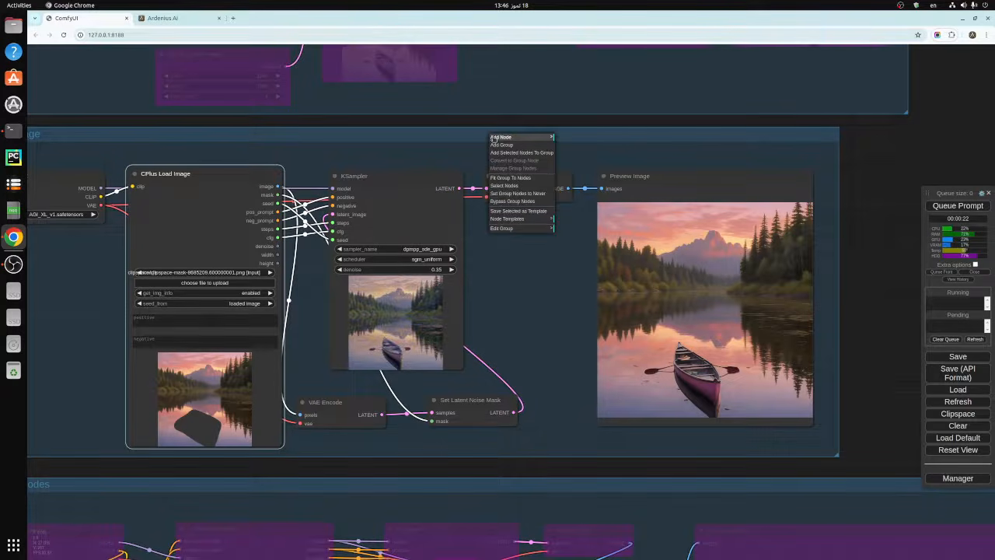
pyautogui.click(510, 201)
pyautogui.rightClick(496, 140)
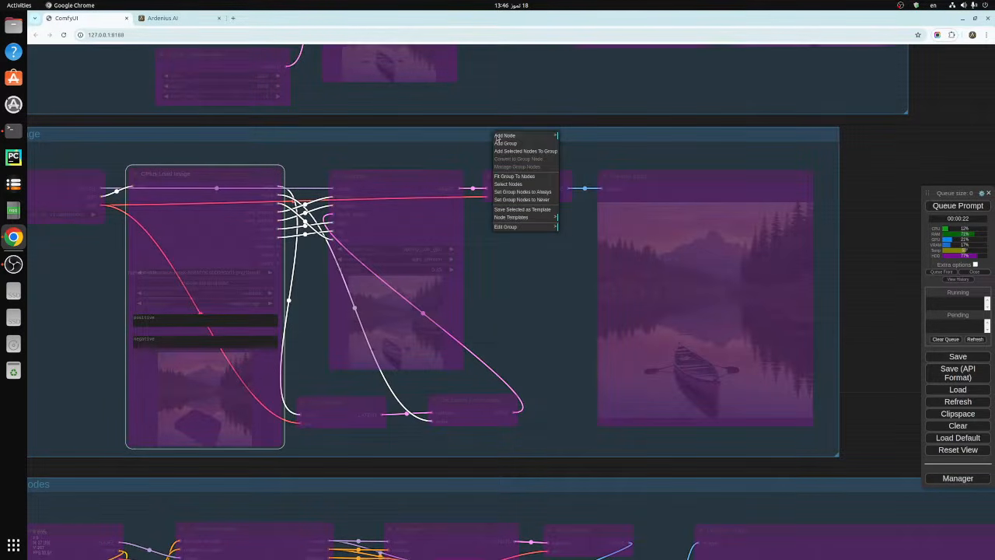
pyautogui.click(535, 201)
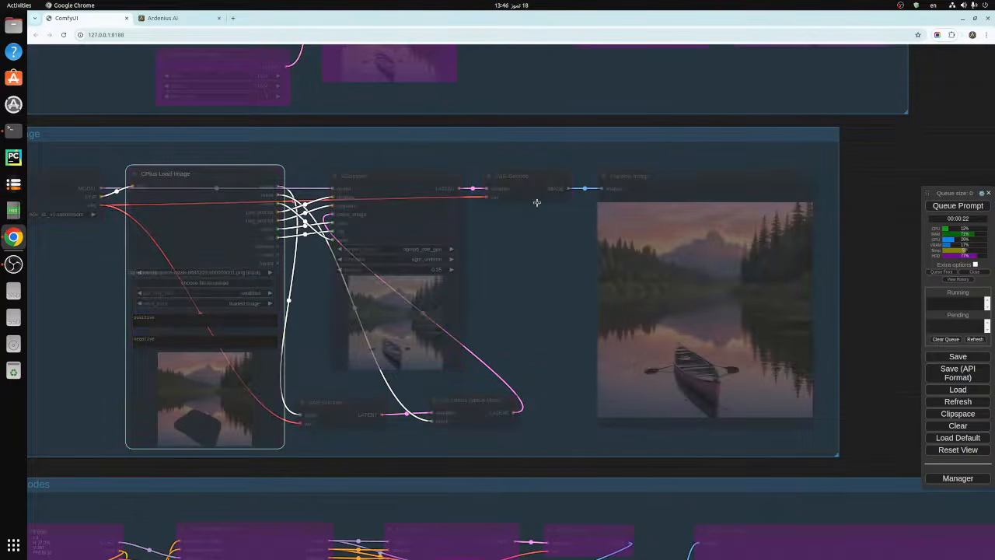
pyautogui.rightClick(494, 139)
pyautogui.click(515, 202)
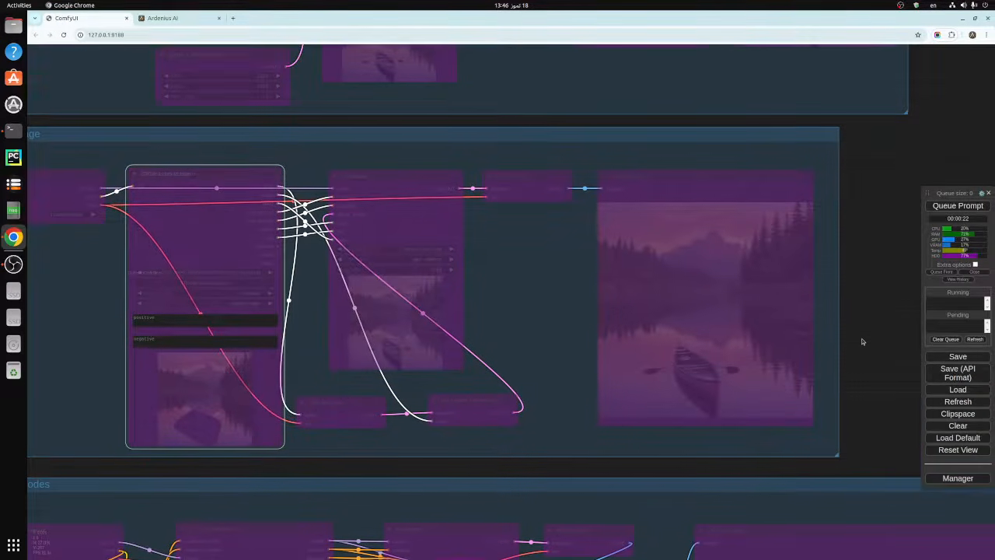
# - Set the CPlus Magic Nodes group's nodes to Always
pyautogui.moveTo(862, 340); pyautogui.dragTo(873, 248)
pyautogui.moveTo(512, 374); pyautogui.dragTo(594, 239)
pyautogui.scroll(-3, 583, 274)
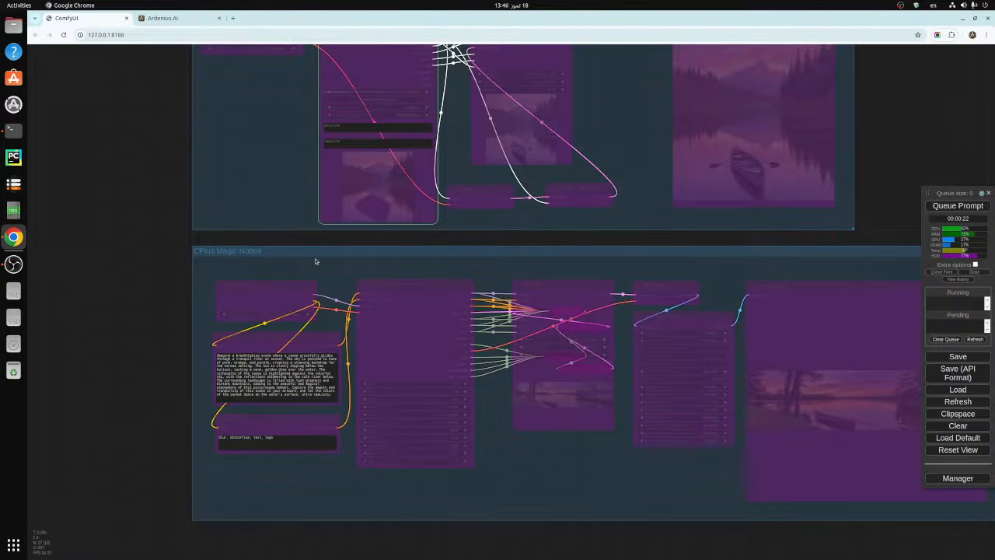
pyautogui.moveTo(143, 330); pyautogui.dragTo(100, 292)
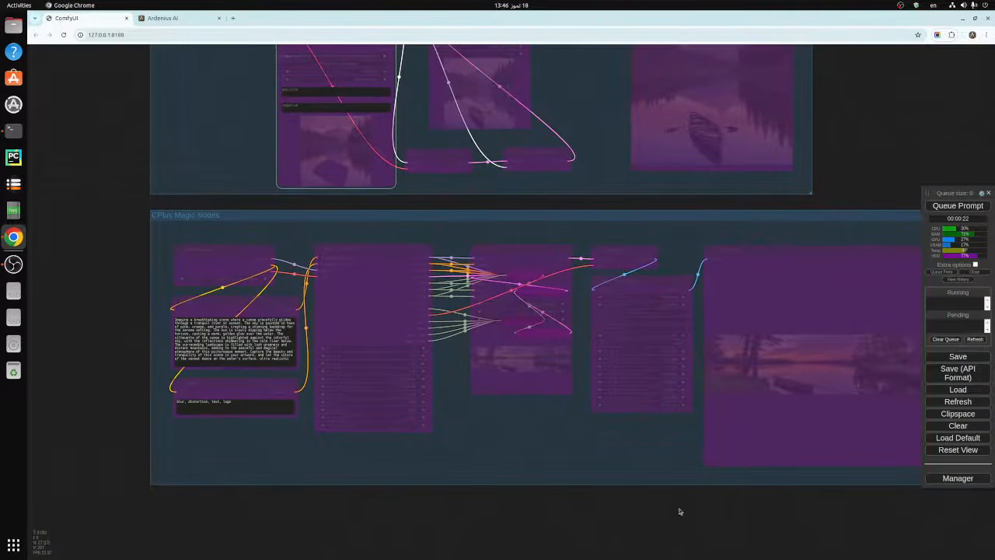
pyautogui.moveTo(672, 510); pyautogui.dragTo(599, 524)
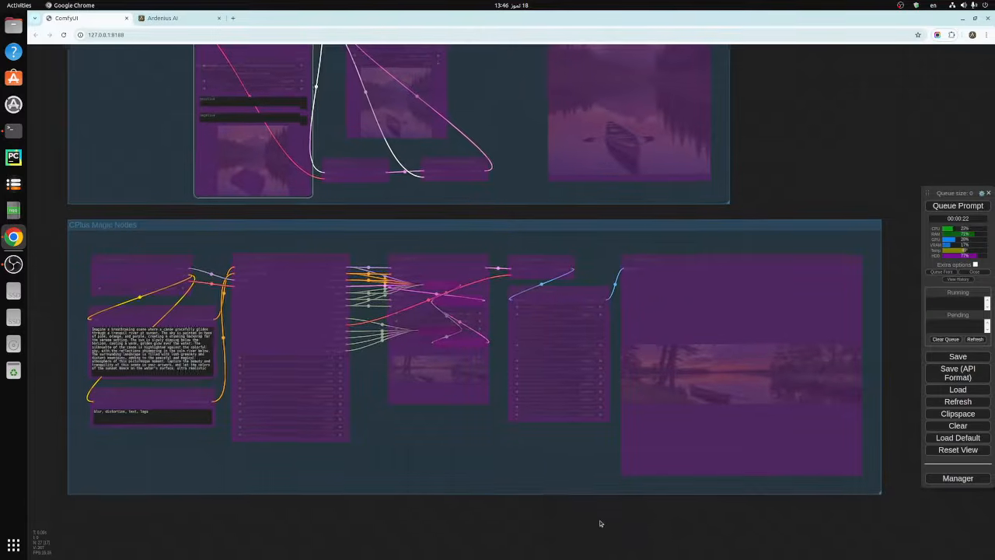
pyautogui.rightClick(509, 228)
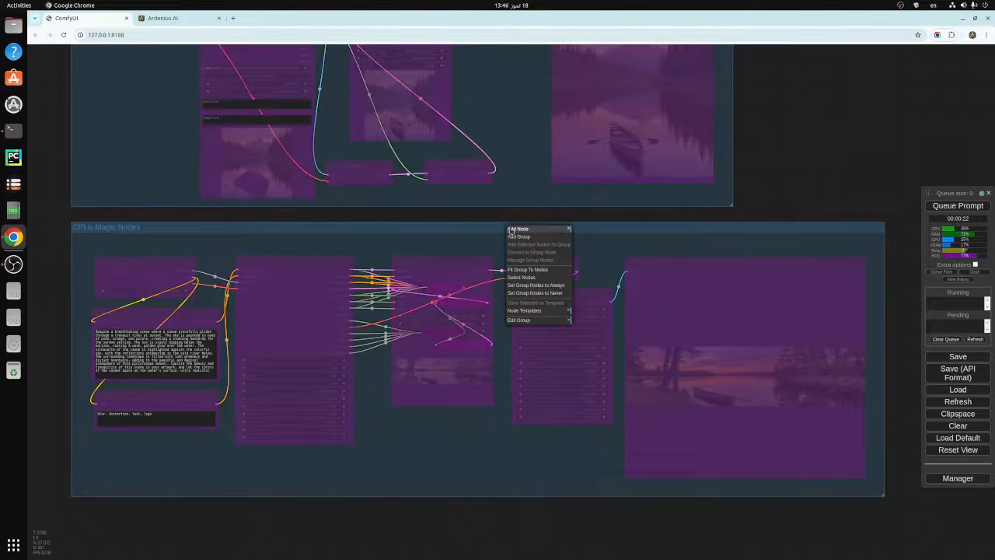
pyautogui.click(536, 285)
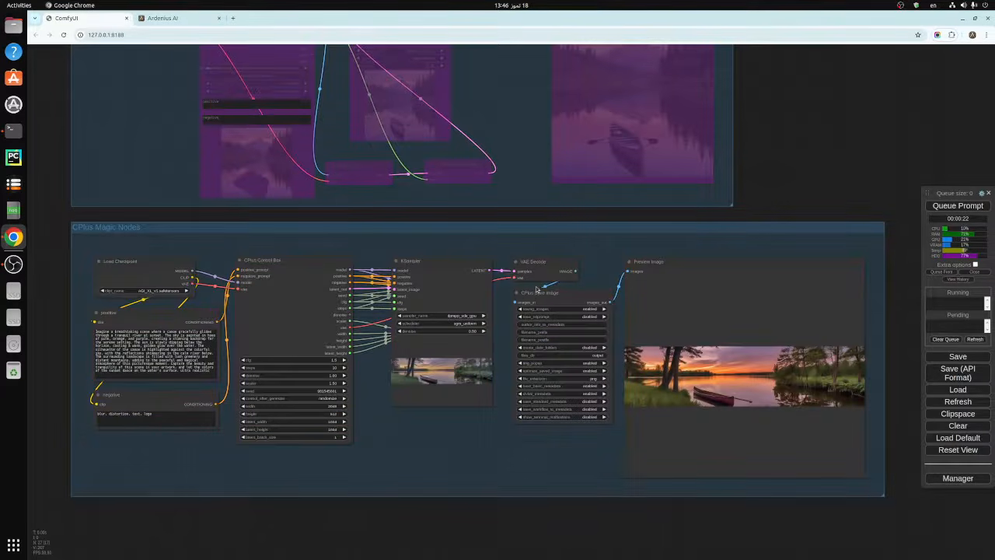
# - Bypass the CPlus Magic Nodes group's nodes and return them to Always
pyautogui.rightClick(528, 229)
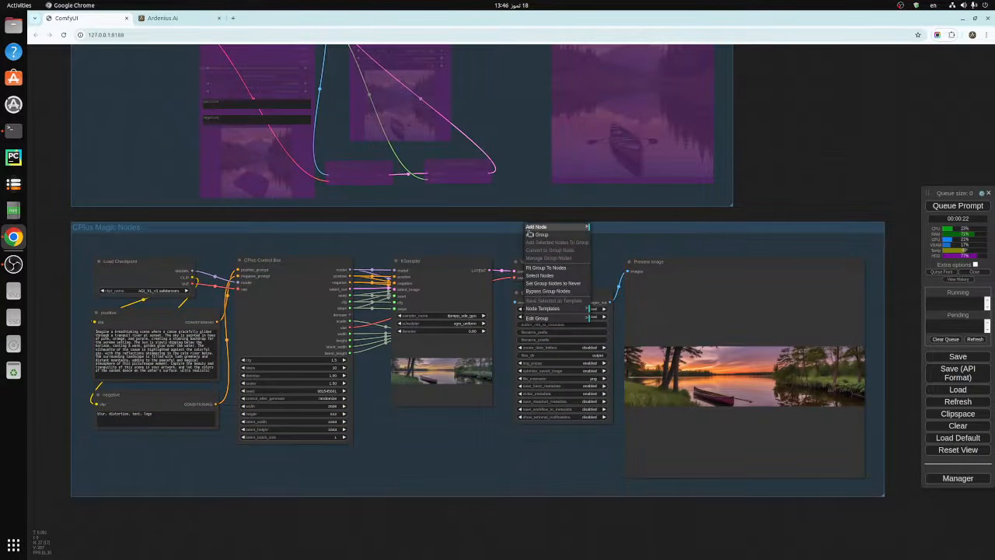
pyautogui.click(548, 293)
pyautogui.rightClick(535, 231)
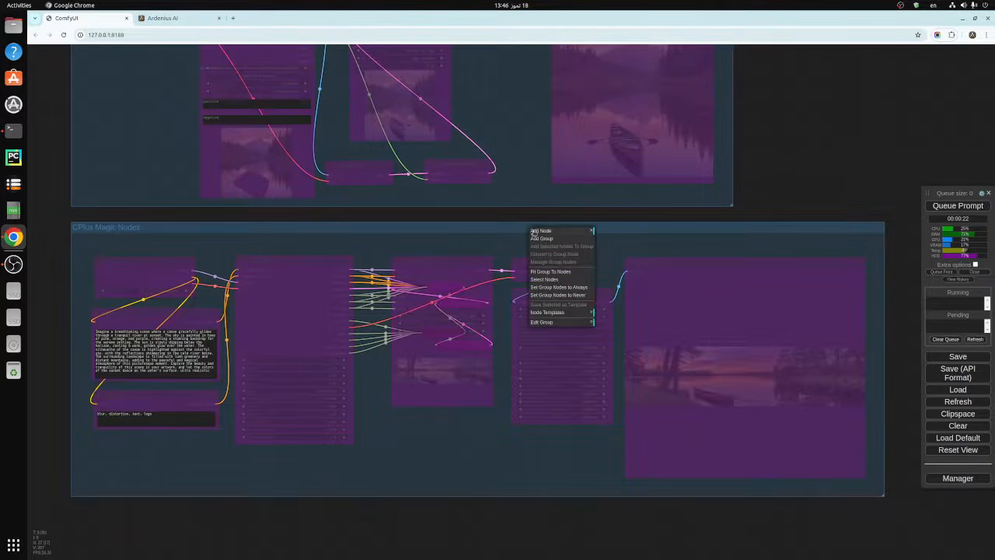
pyautogui.click(558, 286)
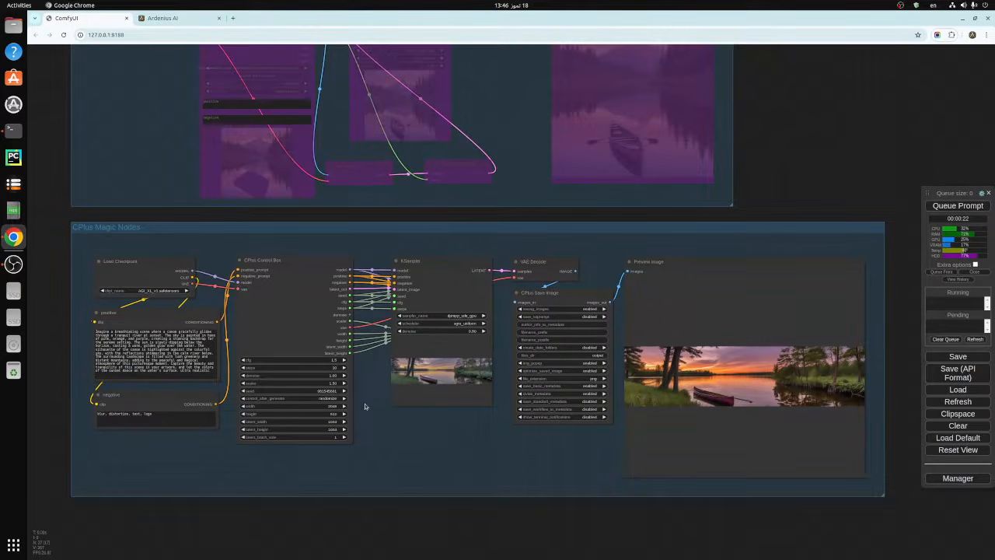
# - Inspect the width and height values in the CPlus Control Box of the CPlus Magic Nodes group
pyautogui.scroll(3, 365, 406)
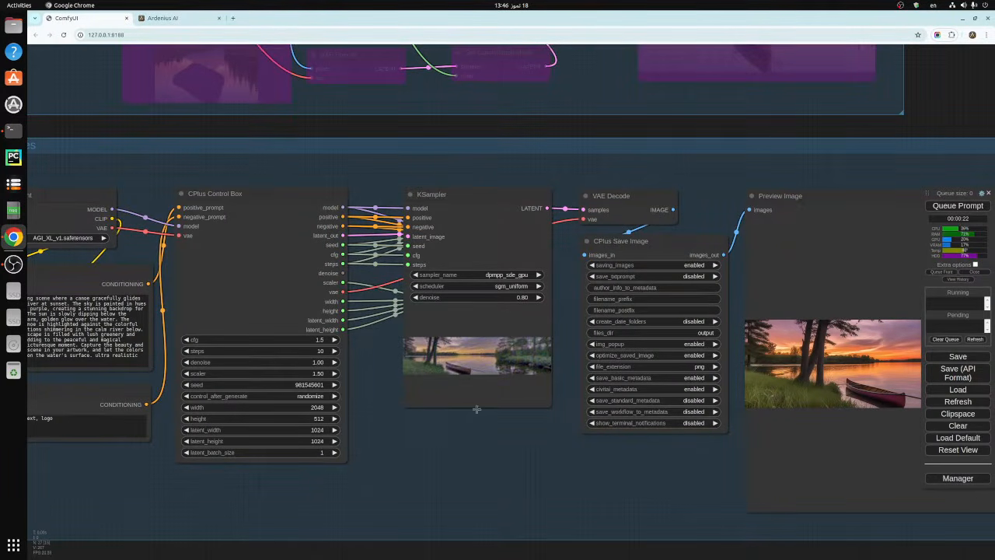
pyautogui.click(464, 247)
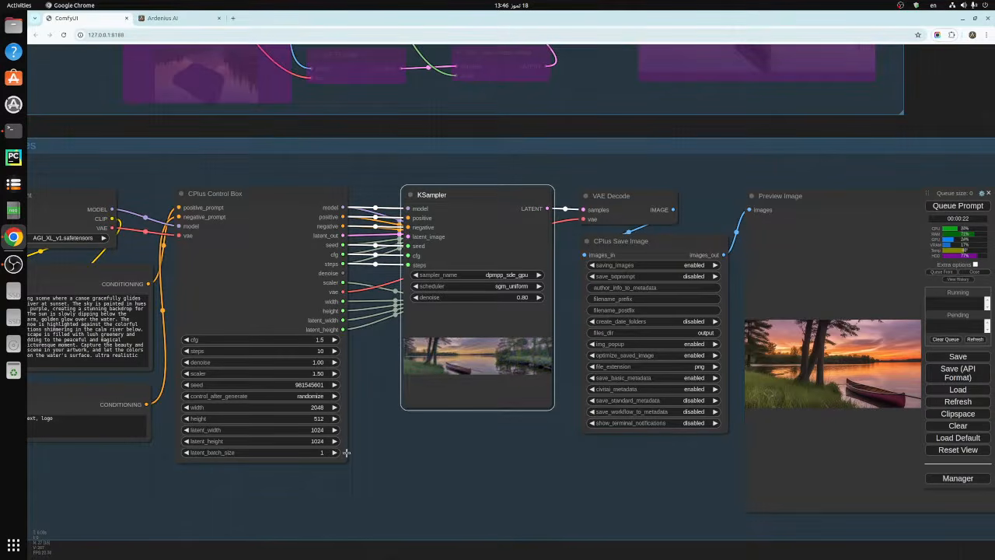
pyautogui.click(382, 442)
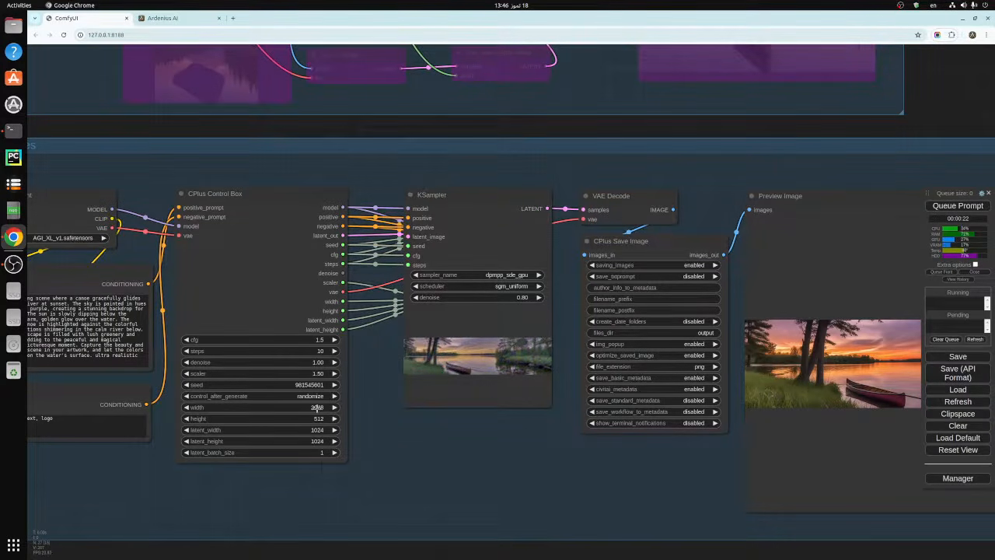
pyautogui.click(316, 407)
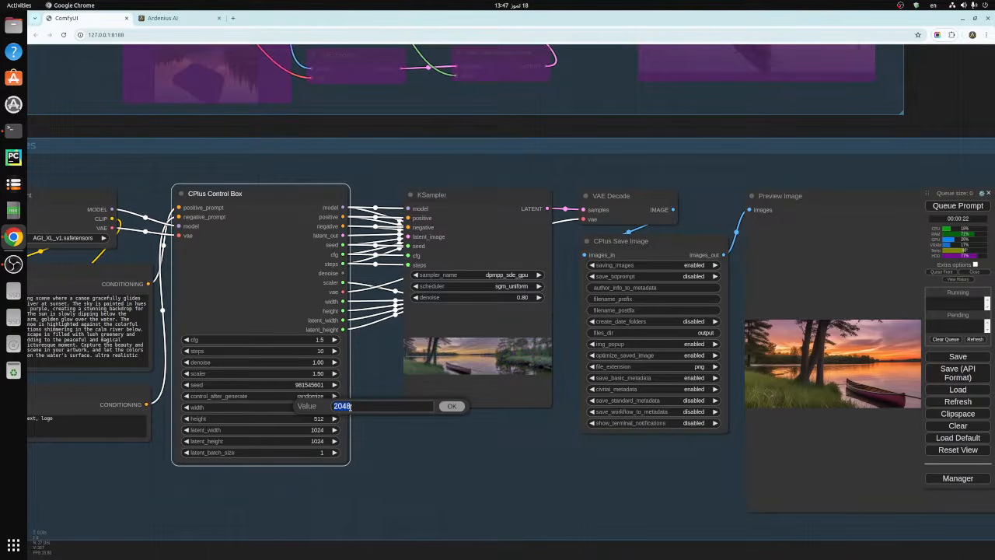
pyautogui.click(452, 408)
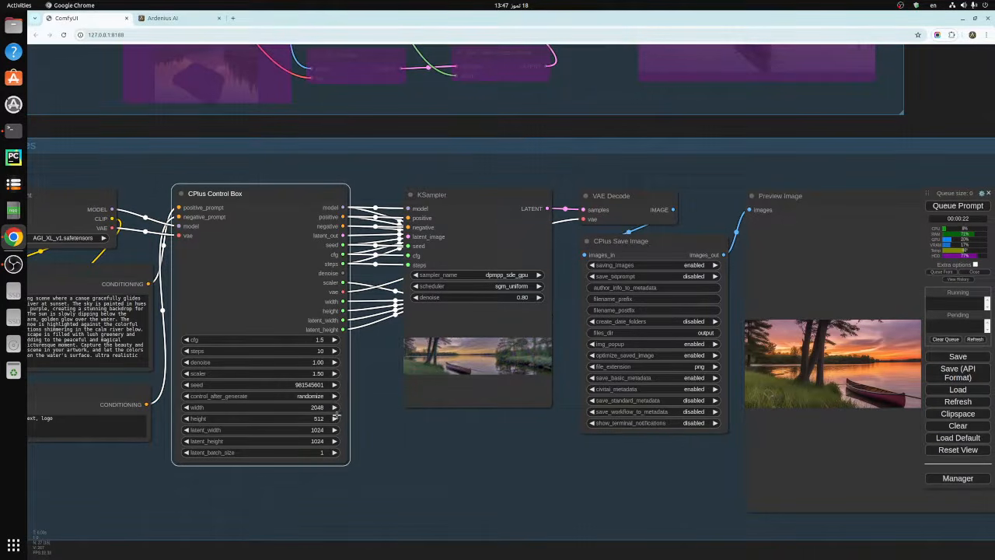
pyautogui.click(319, 419)
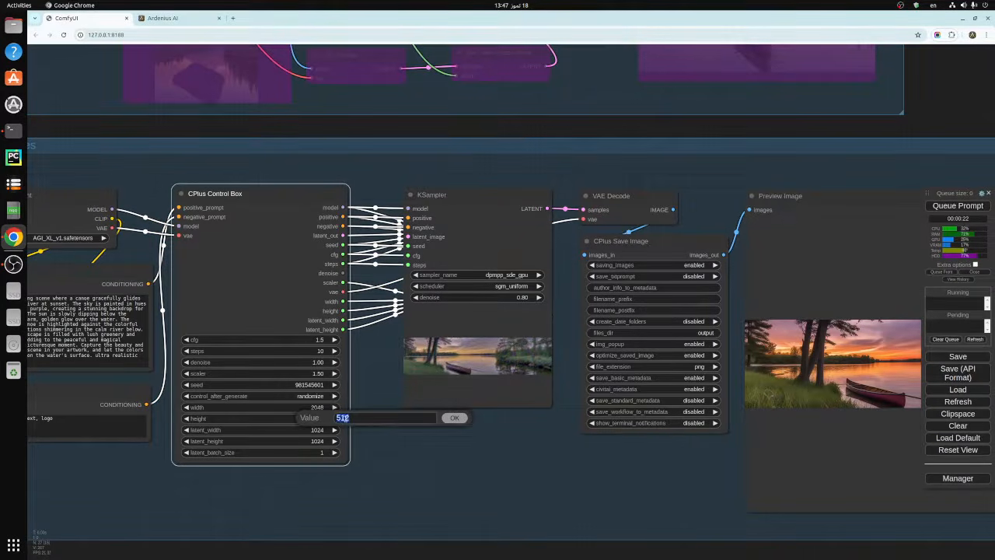
pyautogui.click(452, 418)
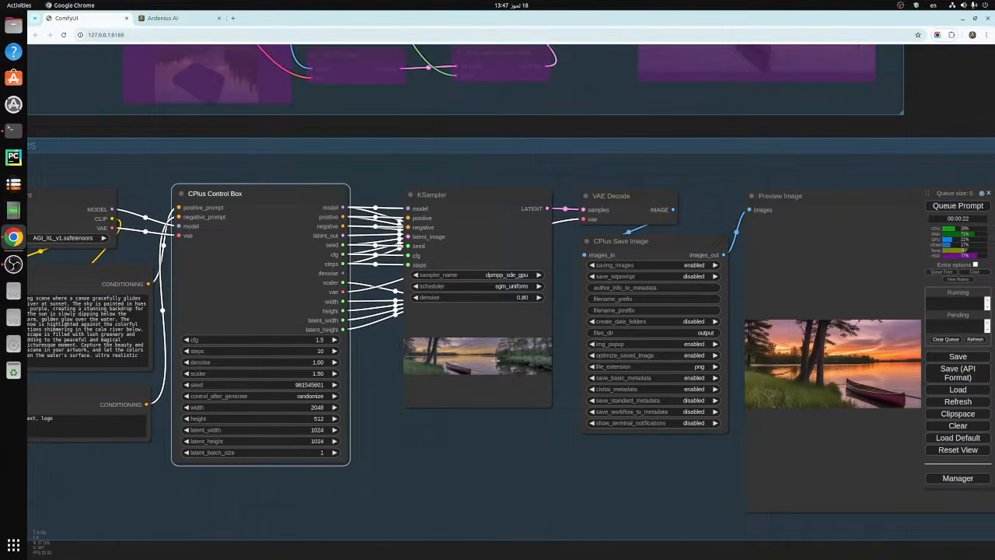
# - Set the height in the CPlus Control Box to 1024
pyautogui.click(317, 419)
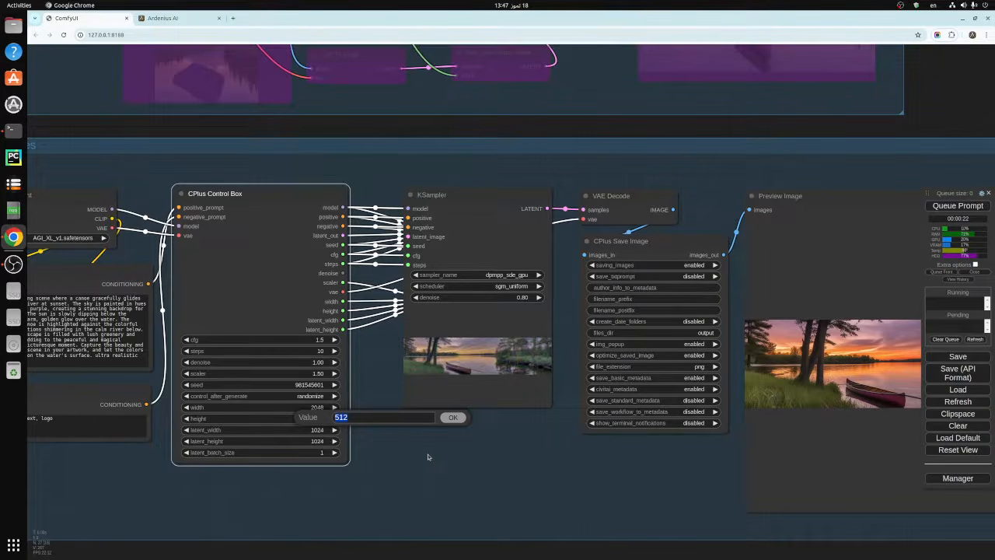
pyautogui.write('1024')
pyautogui.click(452, 418)
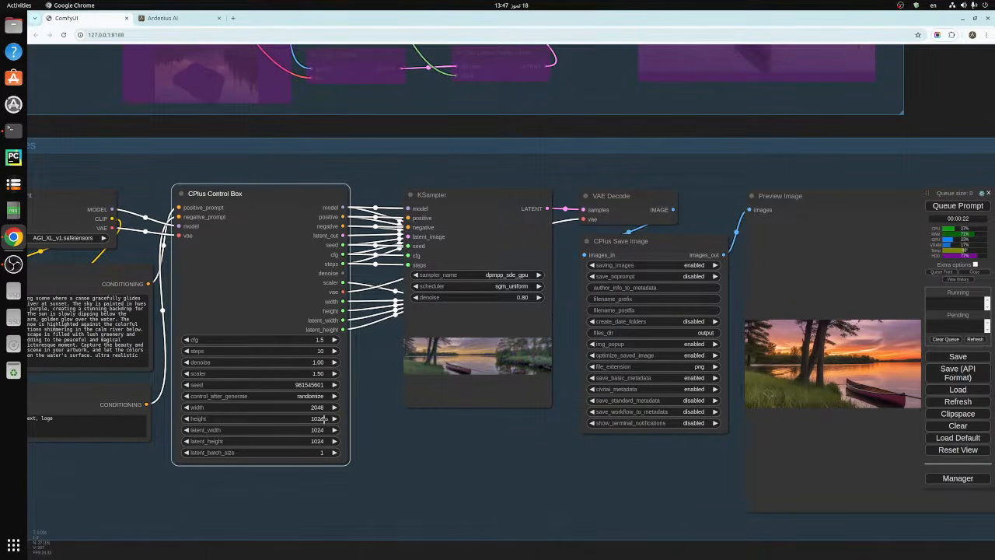
# - Queue the prompt to generate the 2048 by 1024 image, view the result and close its image viewer window
pyautogui.click(957, 205)
pyautogui.moveTo(686, 468); pyautogui.dragTo(650, 468)
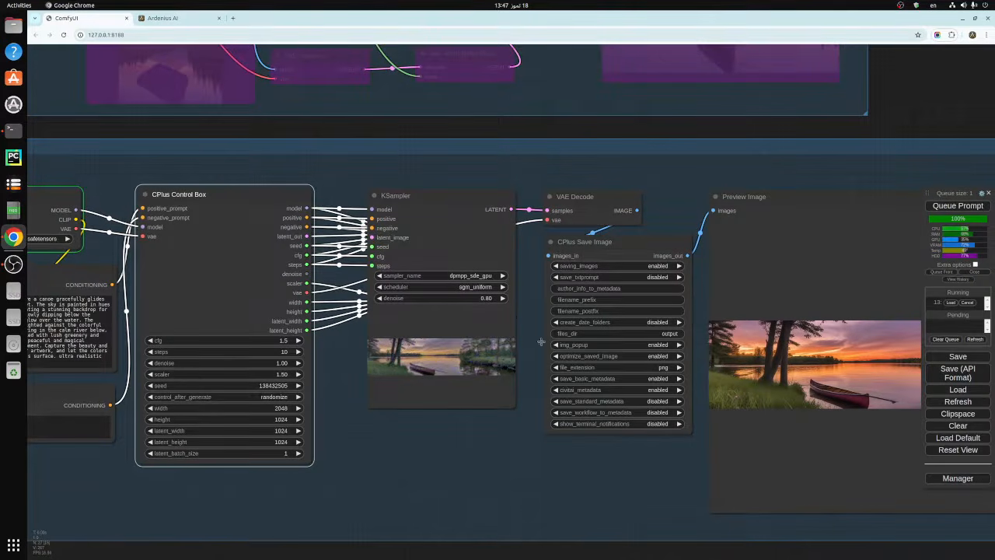
pyautogui.scroll(-3, 505, 443)
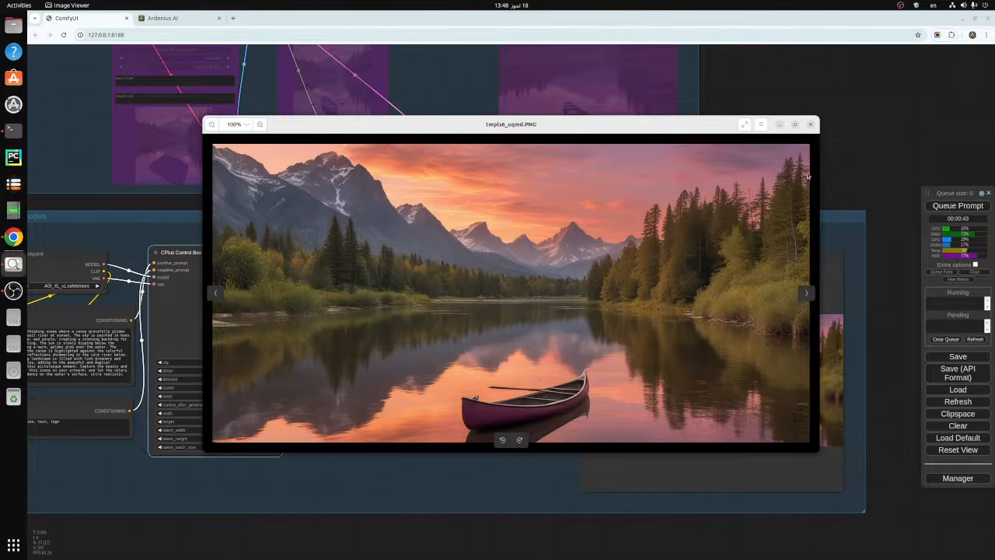
pyautogui.click(811, 125)
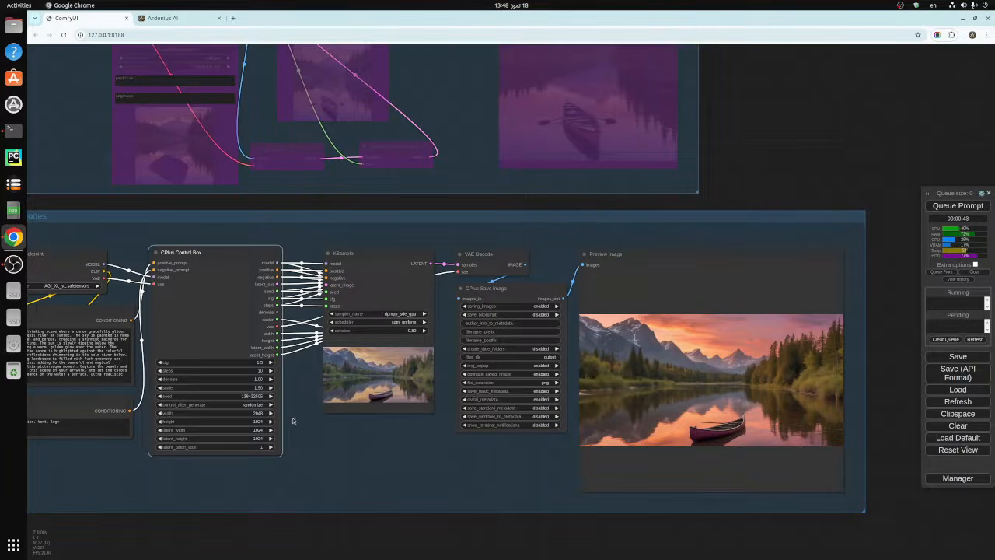
# - Set the width in the CPlus Control Box to 800 and keep the height at 1024
pyautogui.scroll(1, 292, 421)
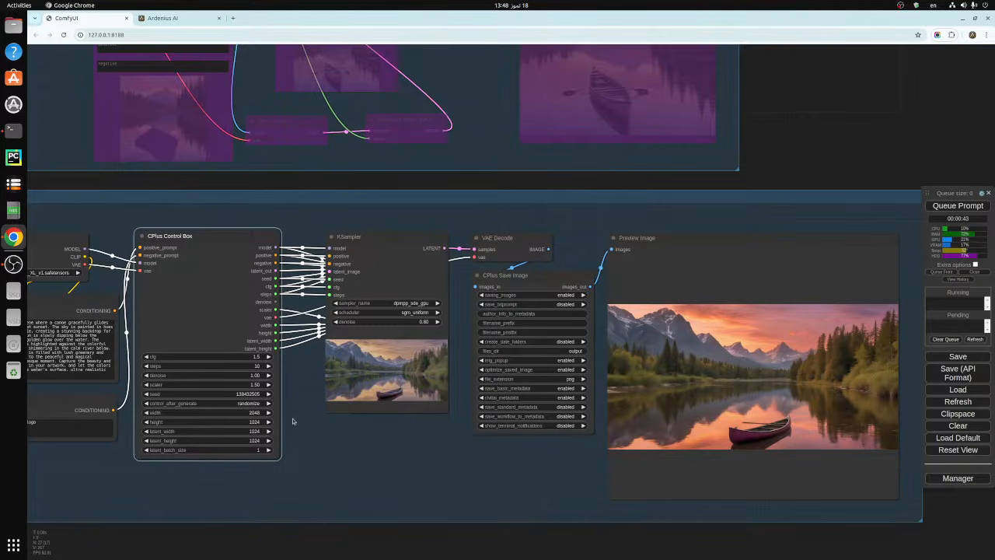
pyautogui.click(256, 412)
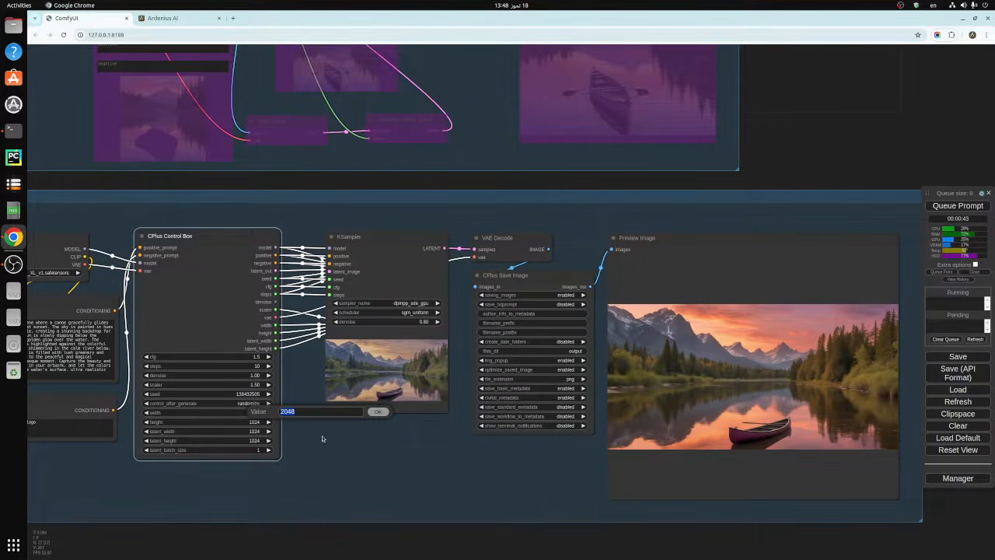
pyautogui.write('800')
pyautogui.click(378, 413)
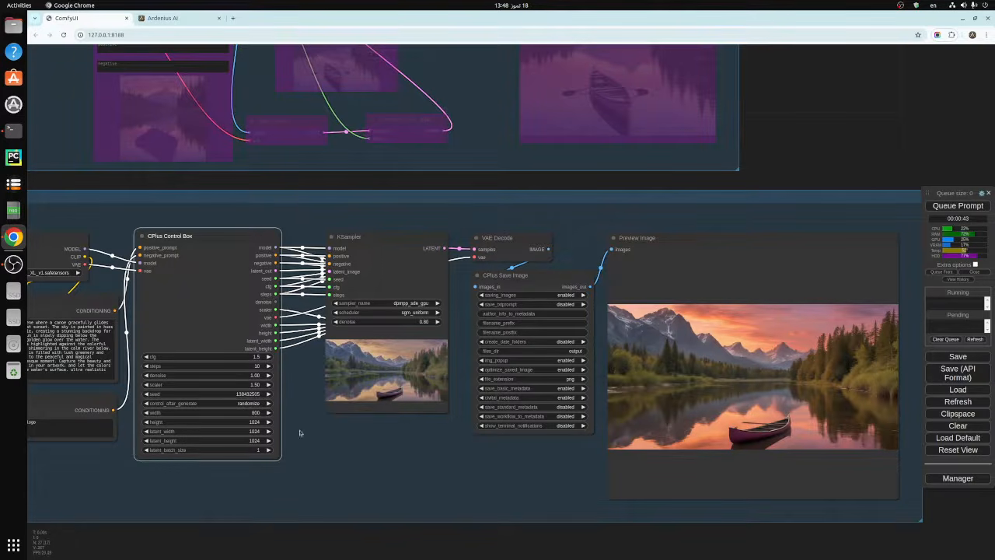
pyautogui.click(254, 421)
pyautogui.click(377, 427)
# - Queue the prompt to generate the 800 by 1024 portrait image, view the result and close its image viewer window
pyautogui.click(939, 207)
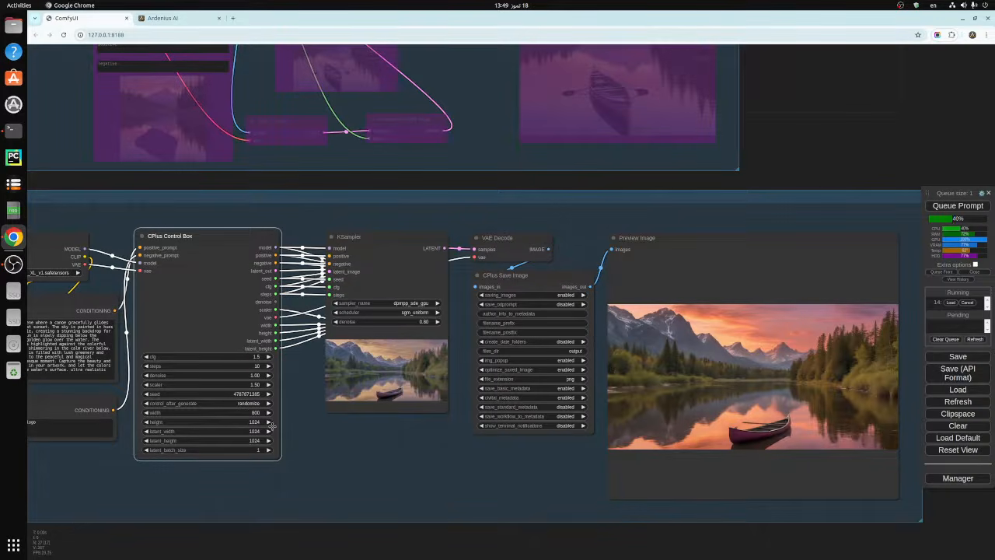
pyautogui.moveTo(455, 464); pyautogui.dragTo(430, 468)
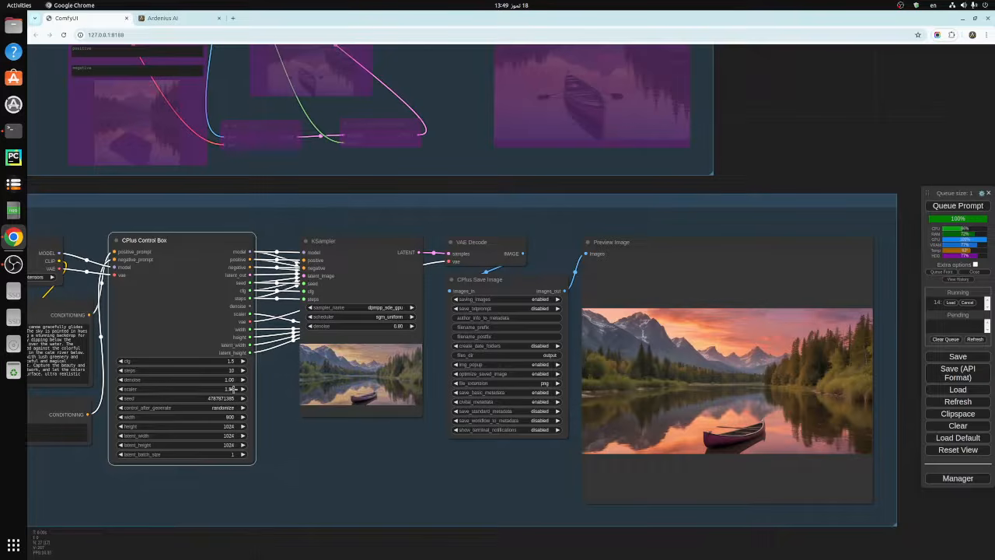
pyautogui.click(377, 456)
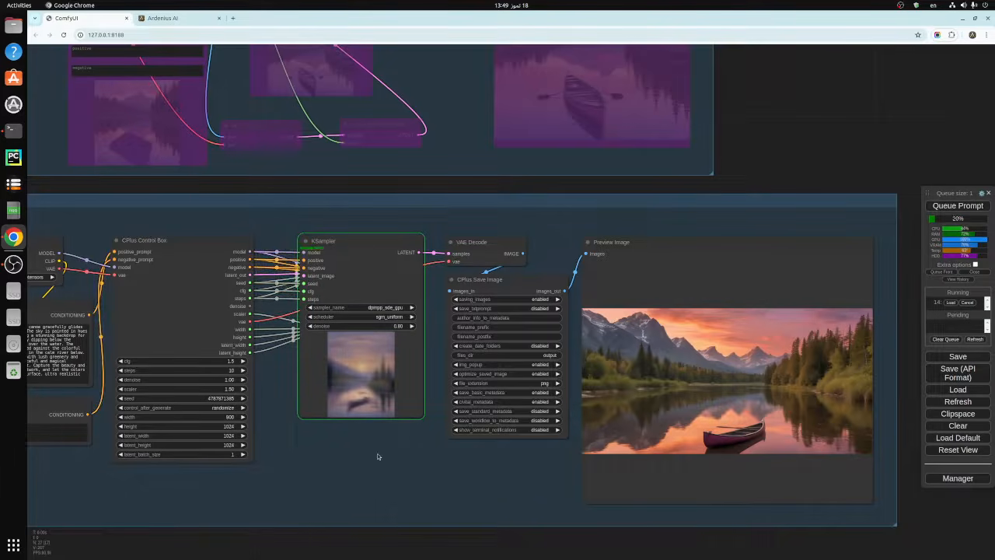
pyautogui.scroll(-2, 377, 456)
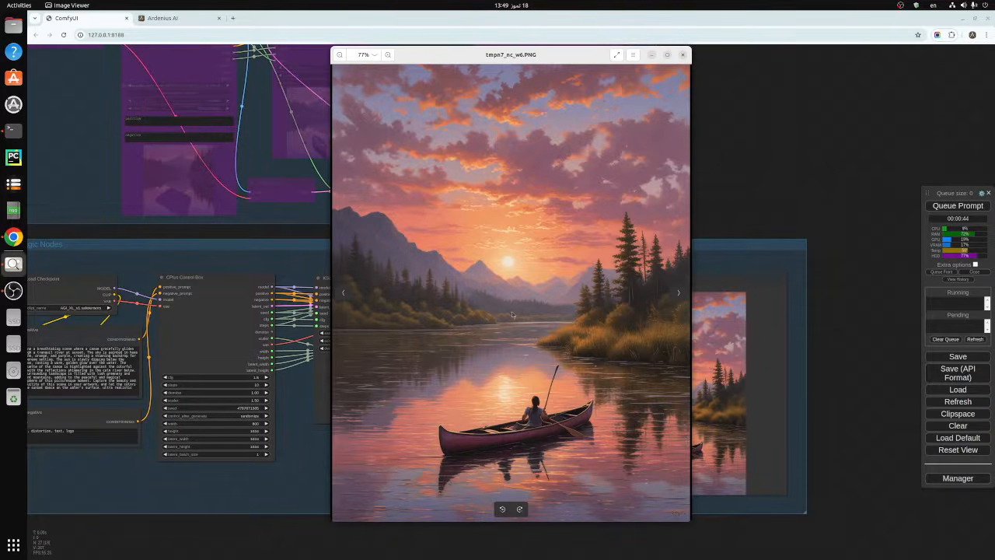
pyautogui.click(683, 55)
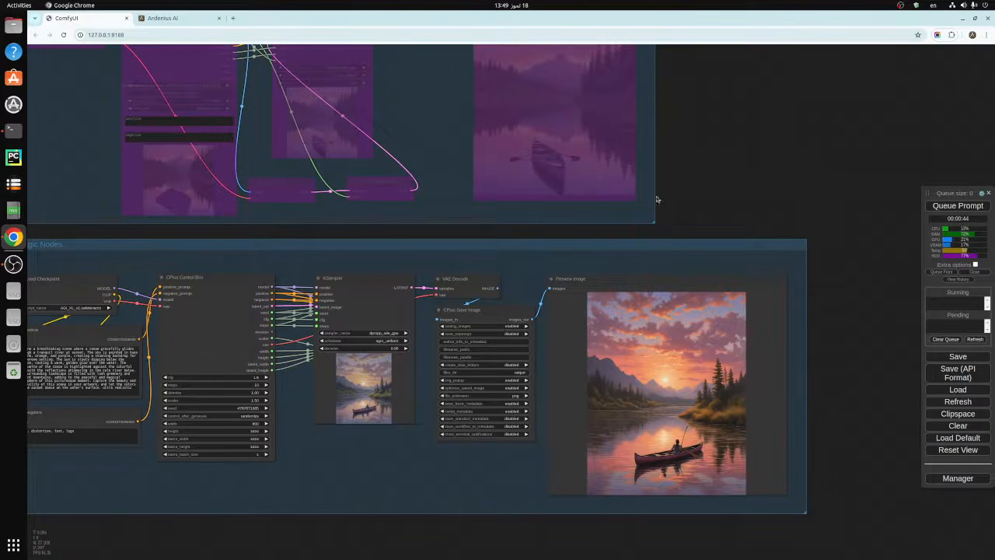
# - Examine the portrait canoe image in Preview Image and look over the three CPlus node groups of the workflow
pyautogui.scroll(4, 690, 421)
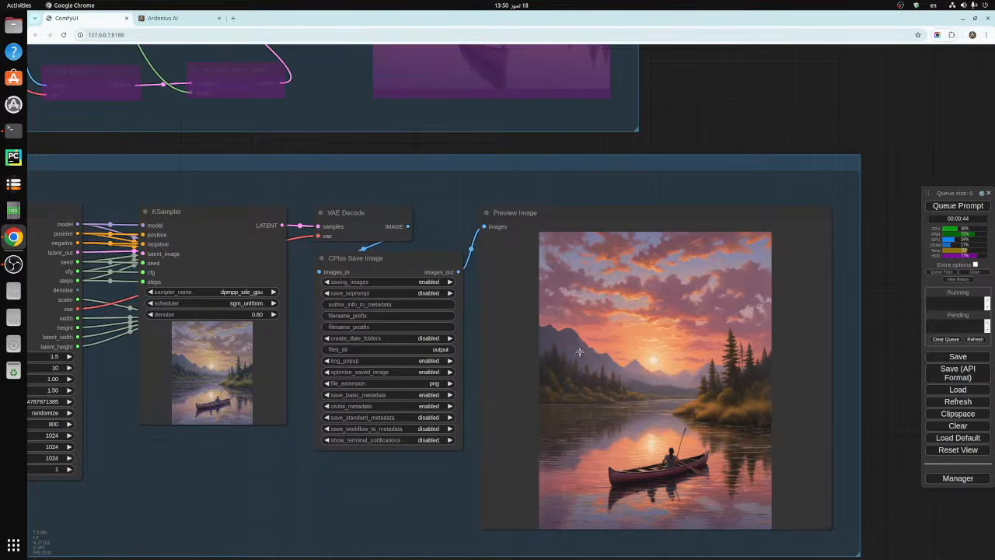
pyautogui.scroll(-5, 646, 367)
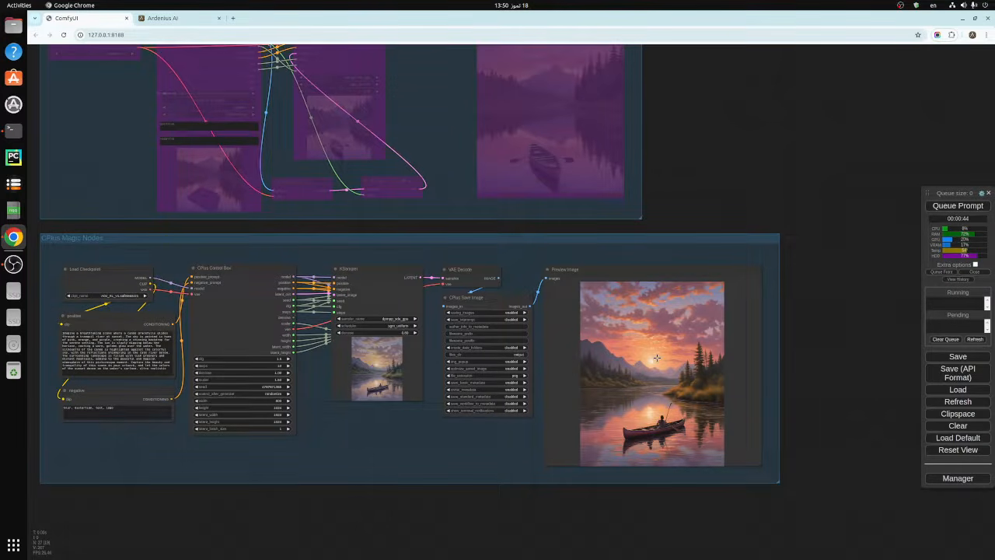
pyautogui.scroll(-3, 388, 438)
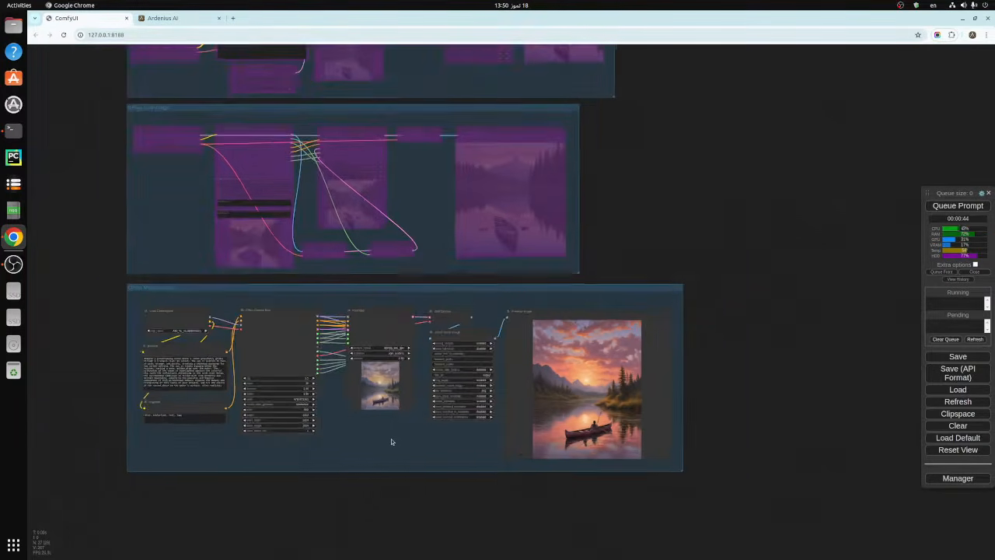
pyautogui.scroll(-1, 626, 218)
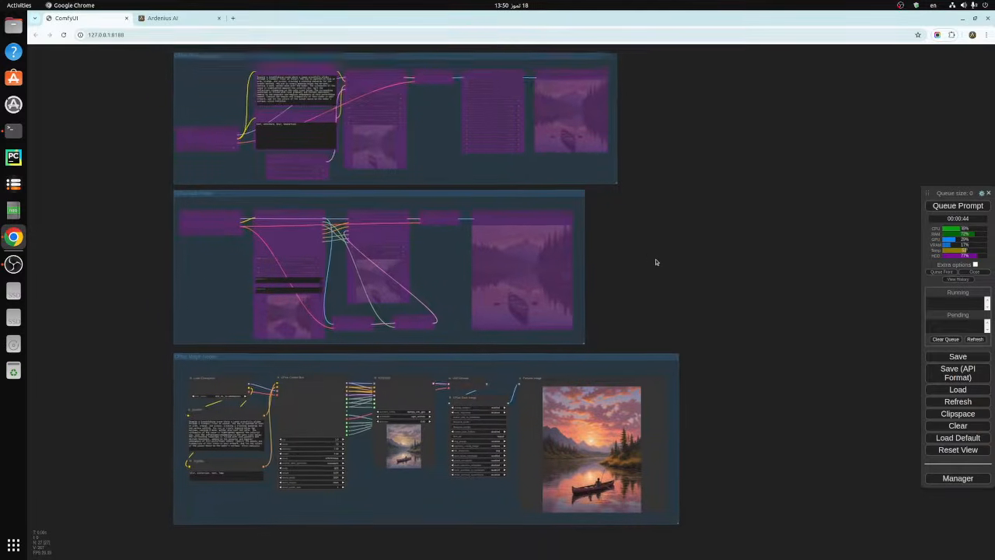
pyautogui.moveTo(655, 261); pyautogui.dragTo(667, 267)
pyautogui.scroll(-1, 667, 267)
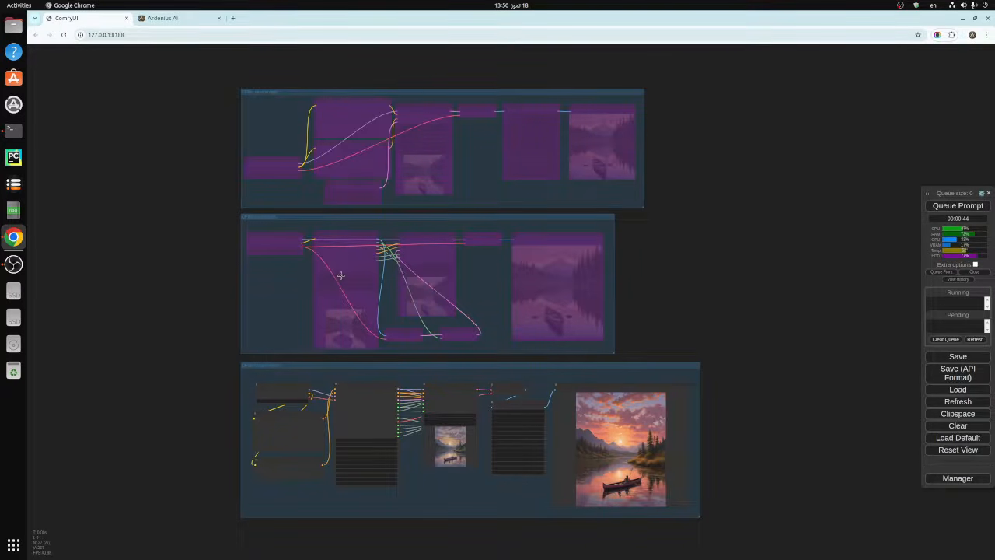
pyautogui.scroll(4, 455, 477)
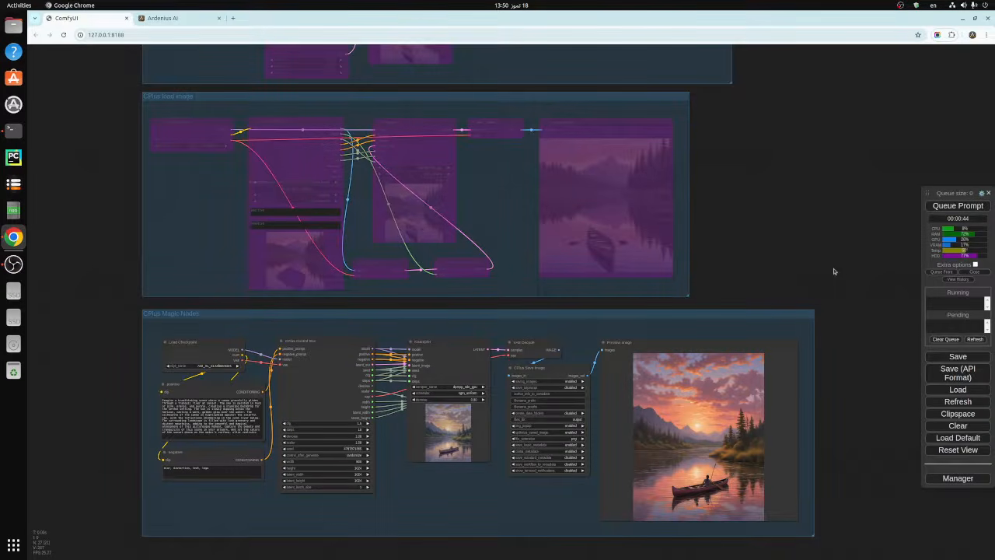
pyautogui.scroll(-3, 781, 252)
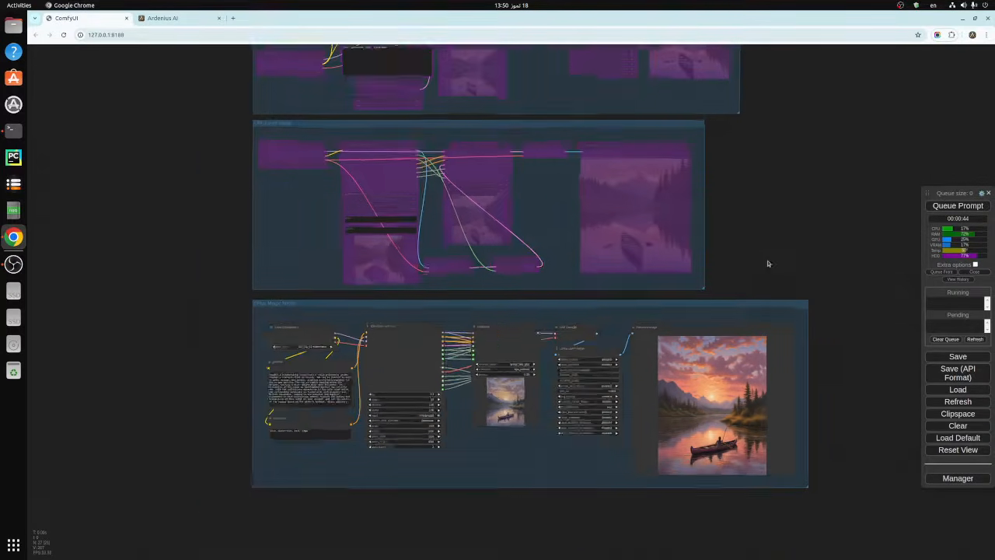
pyautogui.moveTo(829, 192); pyautogui.dragTo(785, 261)
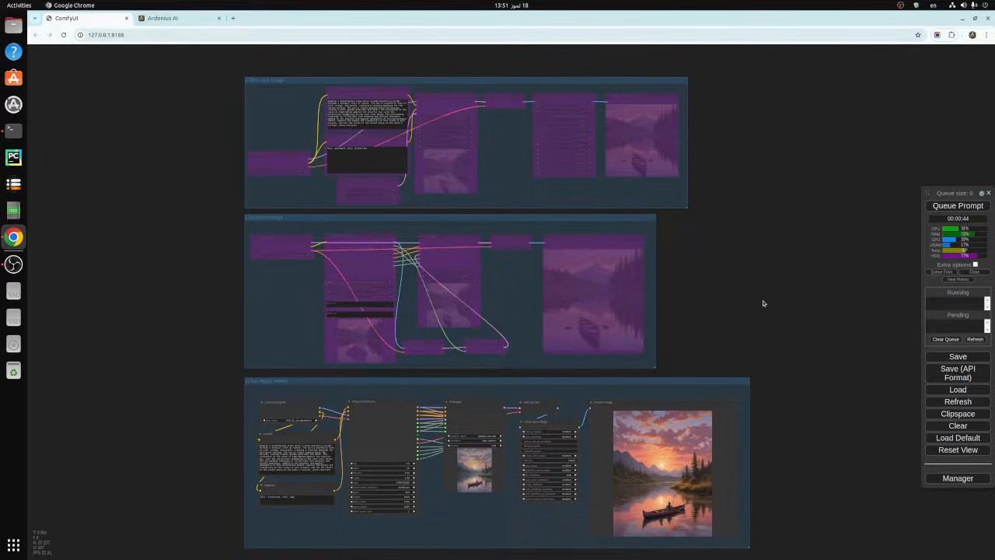
pyautogui.scroll(2, 749, 298)
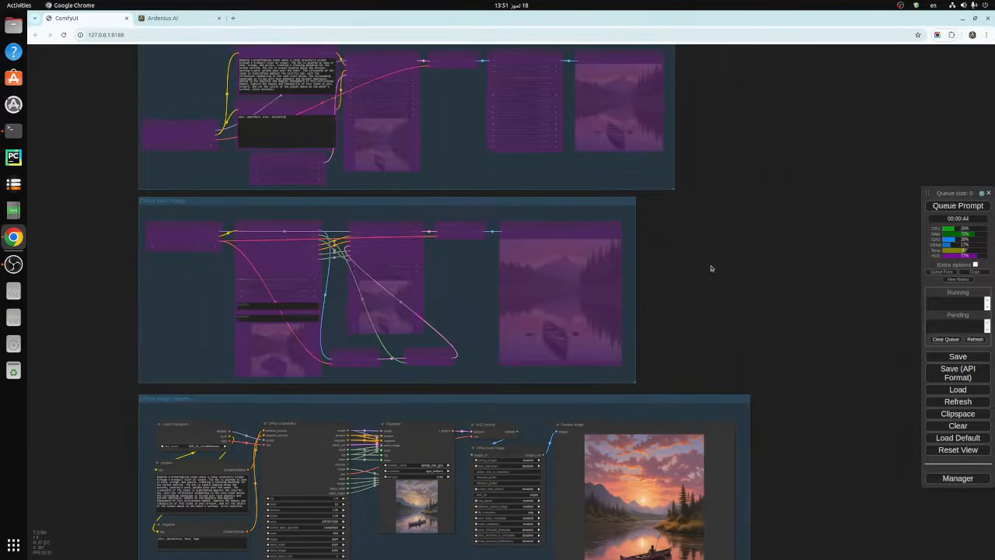
pyautogui.scroll(-2, 712, 279)
pyautogui.scroll(-1, 713, 284)
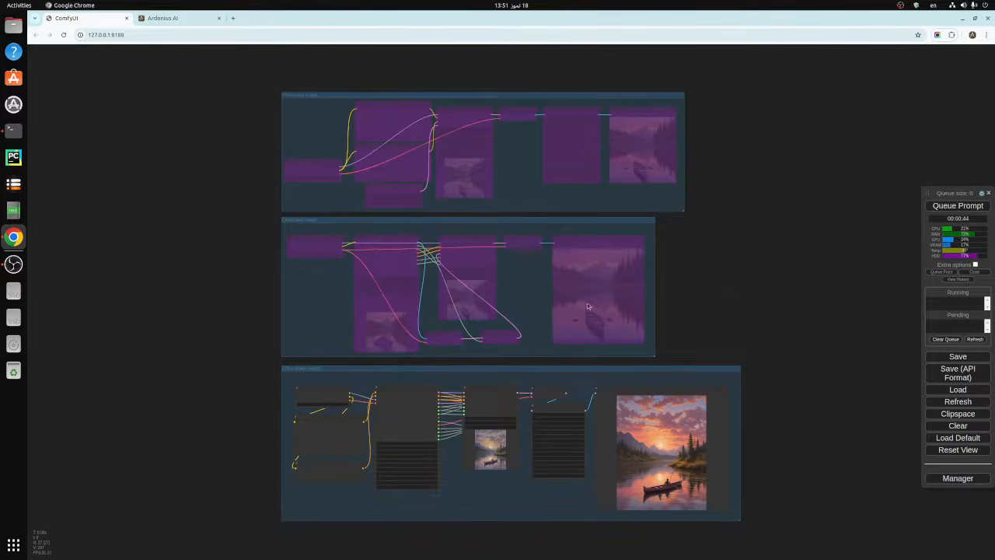
pyautogui.scroll(1, 684, 306)
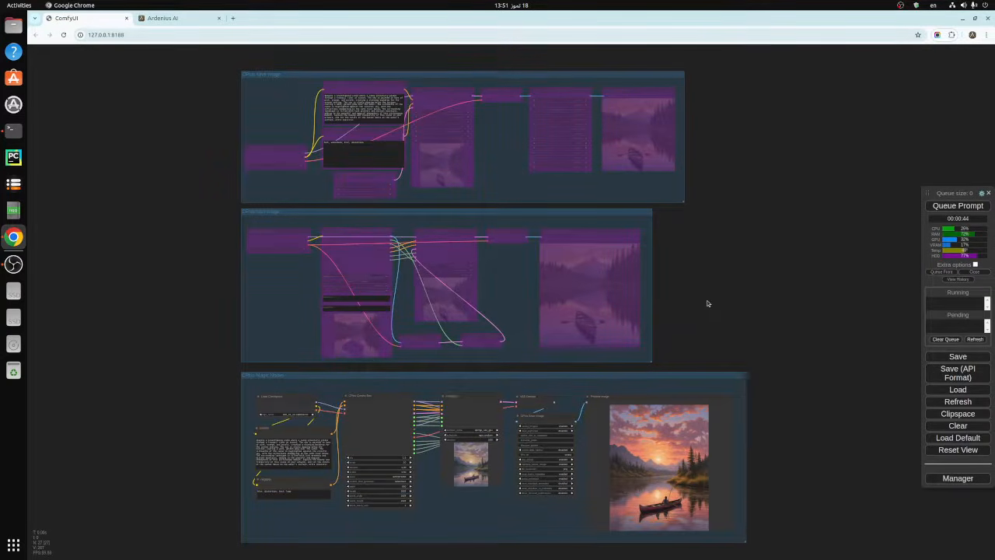